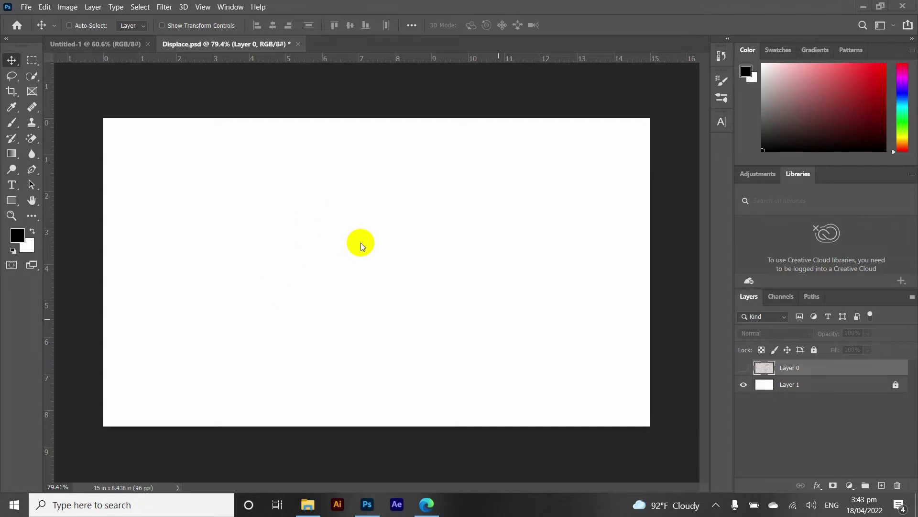
Step: Turn on Layer 0's visibility so the plaster wall texture replaces the white canvas
left_click(743, 369)
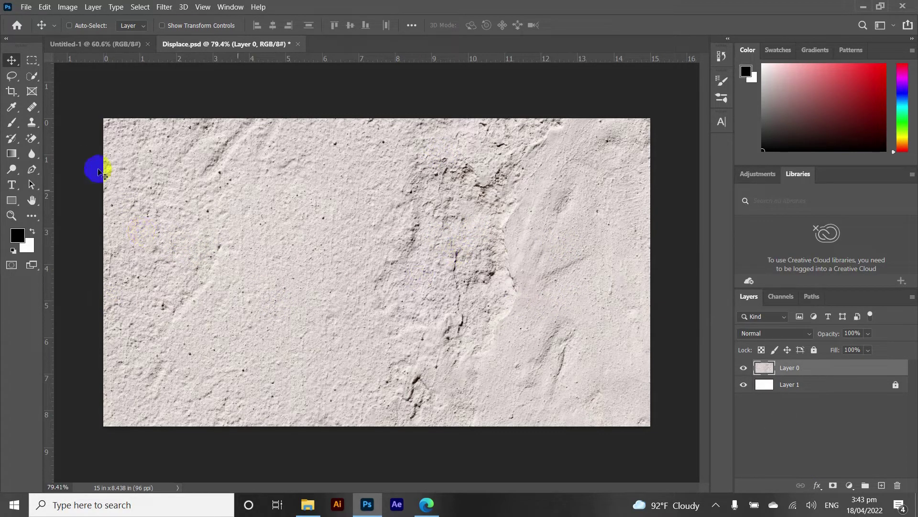
left_click(12, 186)
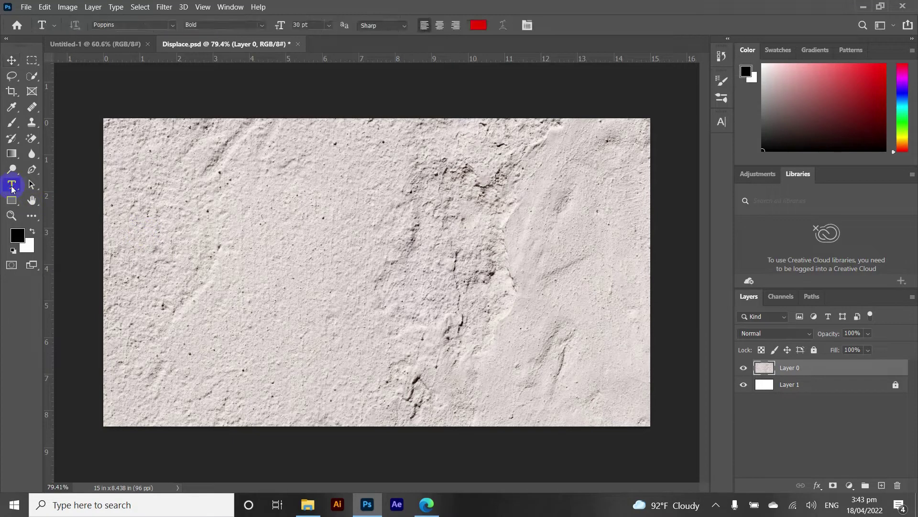
Step: Type the word DISPLACE in red Poppins Bold on the wall
left_click(196, 256)
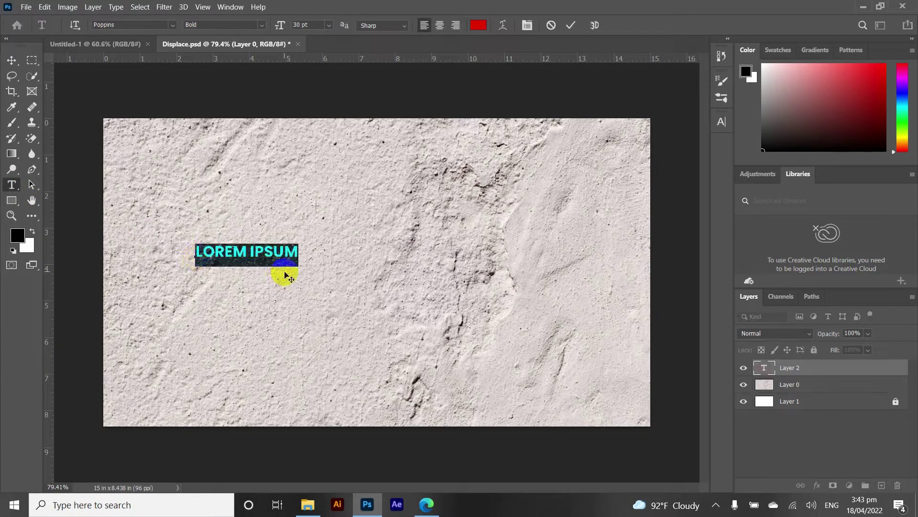
type("DISPLACE")
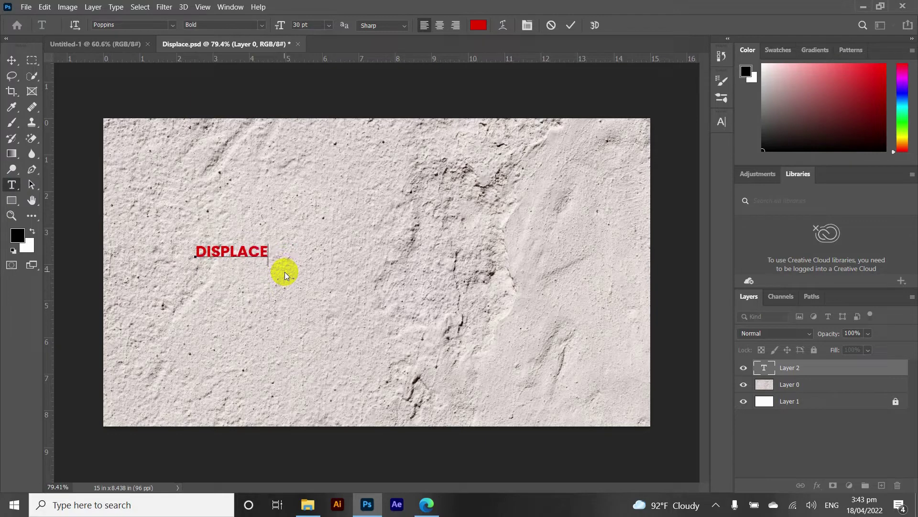
left_click(12, 60)
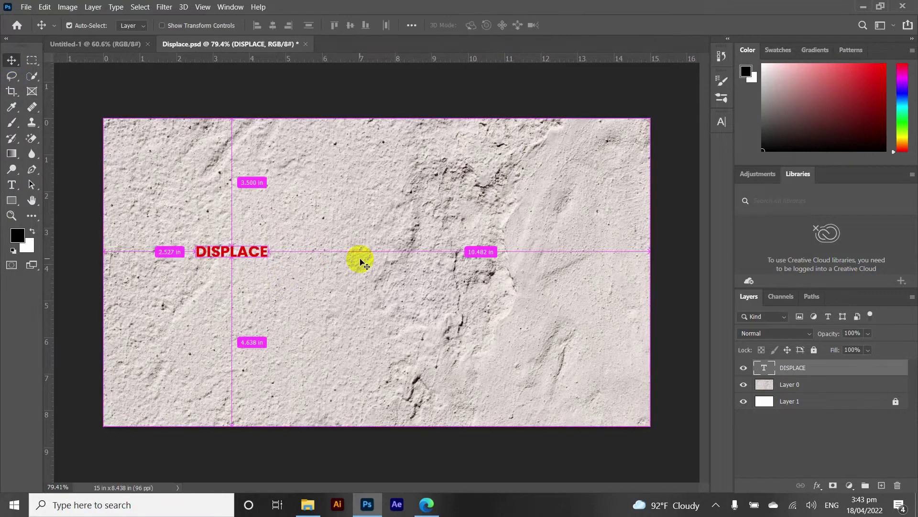
Step: Enlarge the DISPLACE text to about 169.69 pt and centre it horizontally on the wall
key("ctrl+t")
mouse_move(267, 253)
left_mouse_down()
mouse_move(574, 267)
mouse_move(539, 250)
mouse_move(531, 264)
left_mouse_up()
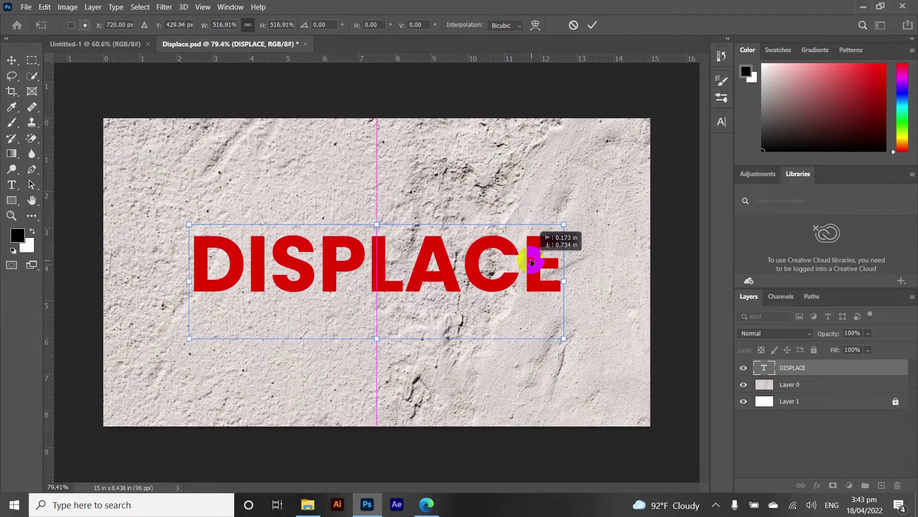
mouse_move(565, 282)
left_mouse_down()
mouse_move(590, 282)
mouse_move(559, 267)
left_mouse_up()
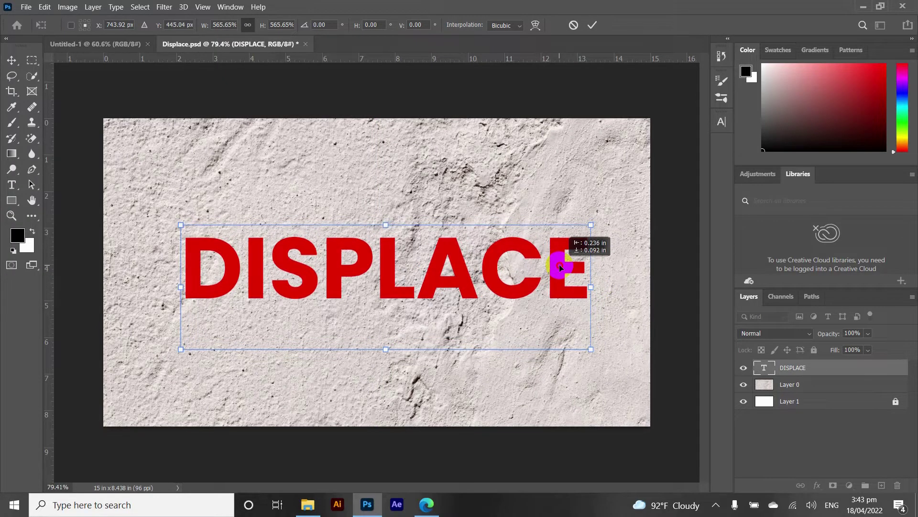
left_click_drag(559, 266, 552, 267)
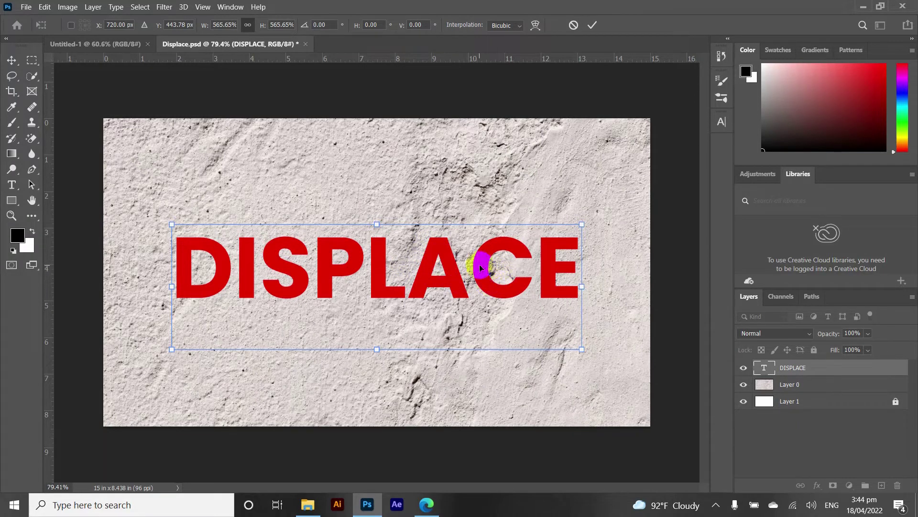
left_click_drag(481, 267, 480, 271)
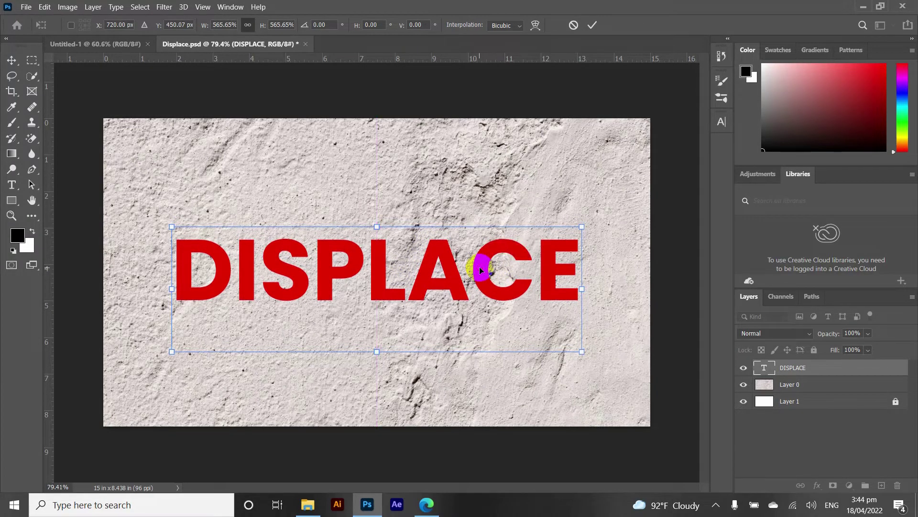
key("Return")
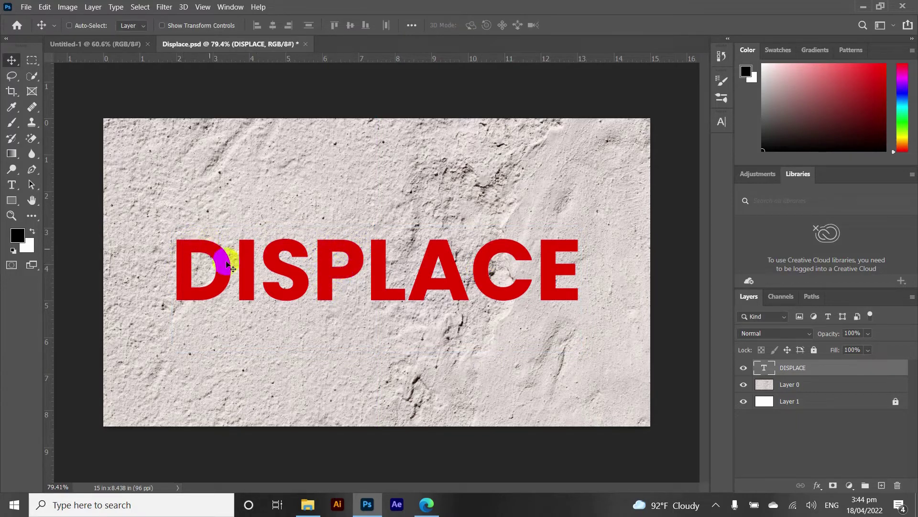
left_click(12, 184)
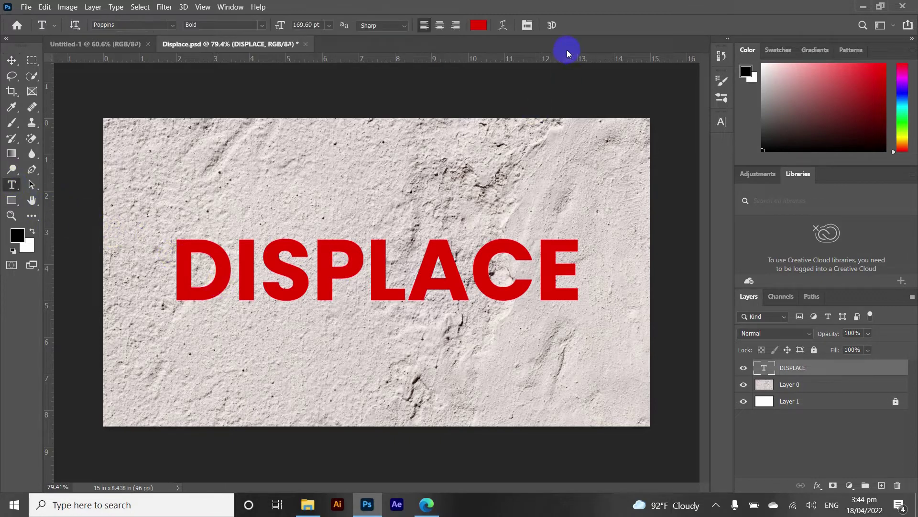
Step: Try out alternative yellow-green and dark green hues for the text colour
left_click(475, 25)
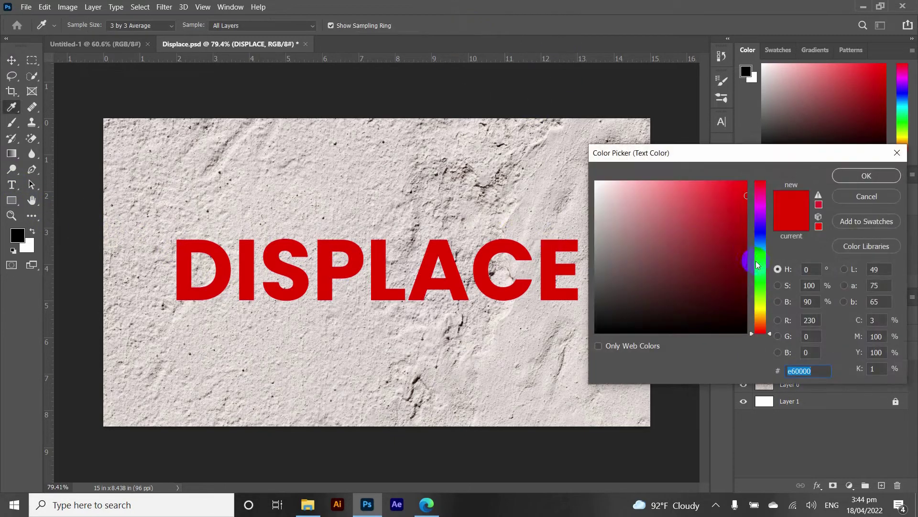
left_click(760, 257)
left_click(759, 277)
left_click_drag(759, 278, 763, 292)
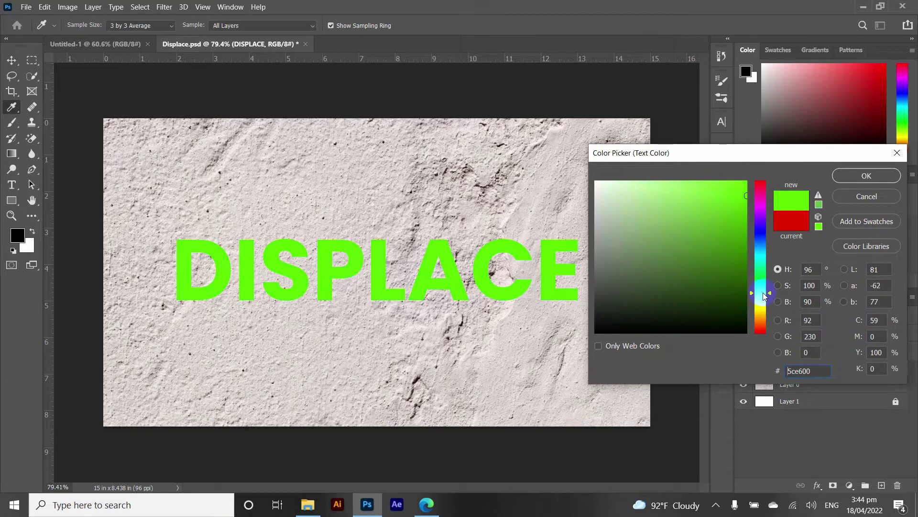
left_click(745, 276)
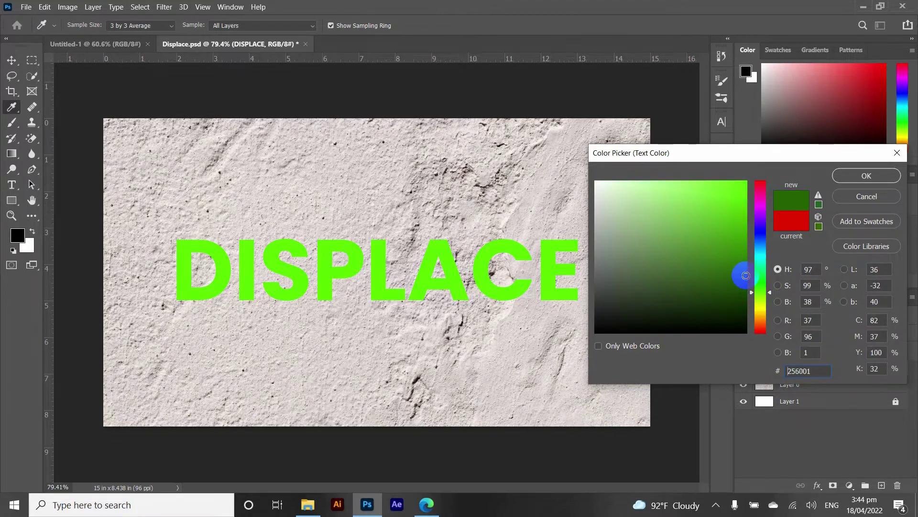
left_click(740, 243)
left_click(742, 264)
left_click(328, 280)
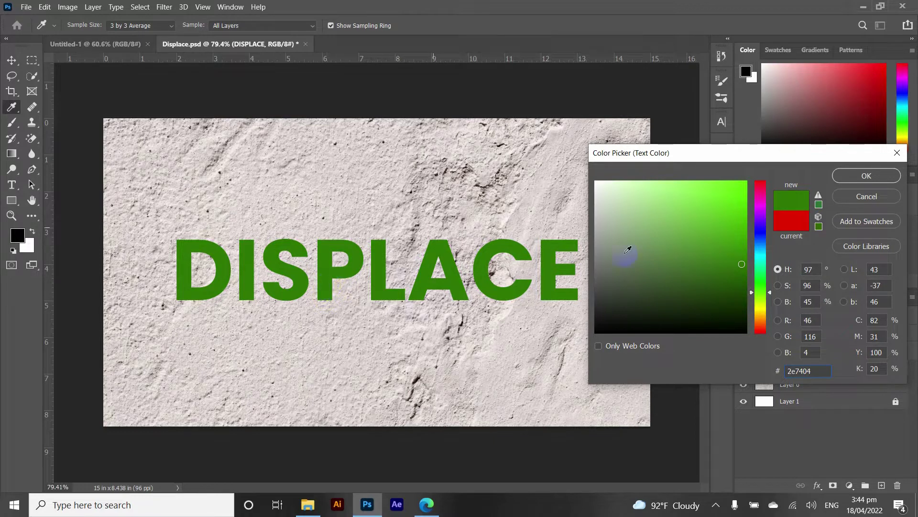
Step: Settle on bright red f00101 as the DISPLACE text colour
left_click_drag(757, 211, 761, 181)
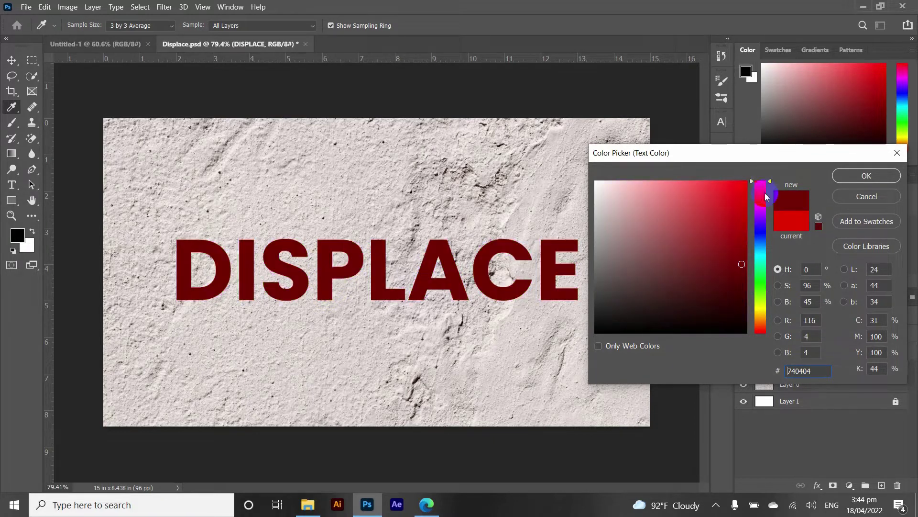
left_click(748, 191)
left_click_drag(747, 190, 749, 190)
type("000000")
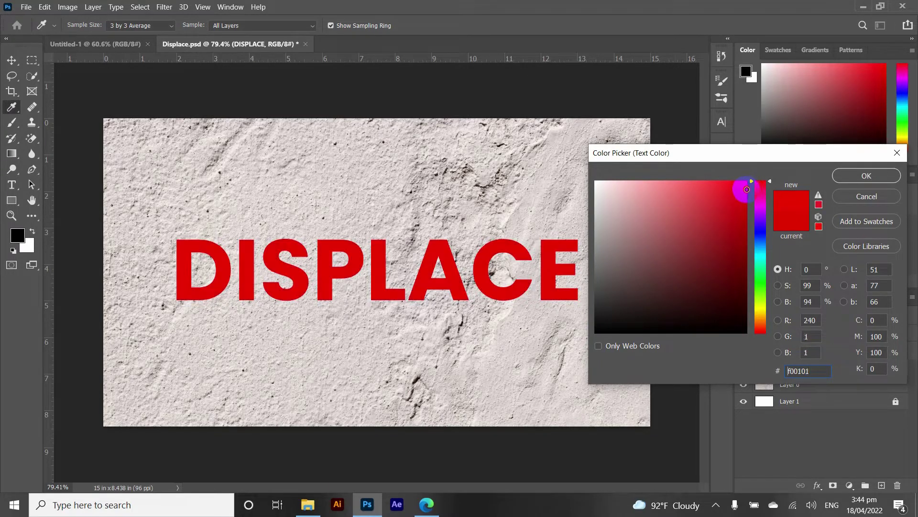
left_click(866, 175)
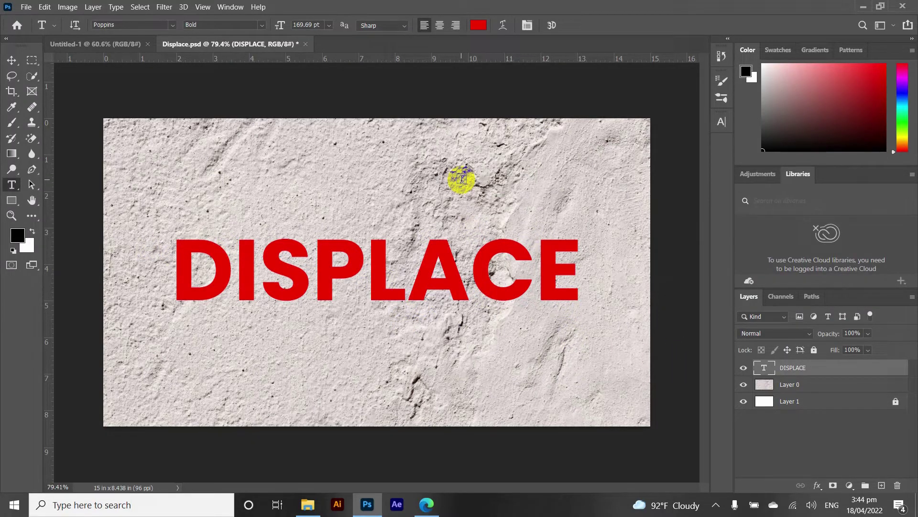
Step: Hide the DISPLACE text layer and make Layer 0, the plaster texture, active
left_click_drag(492, 245, 562, 262)
left_click(492, 289)
left_click(745, 368)
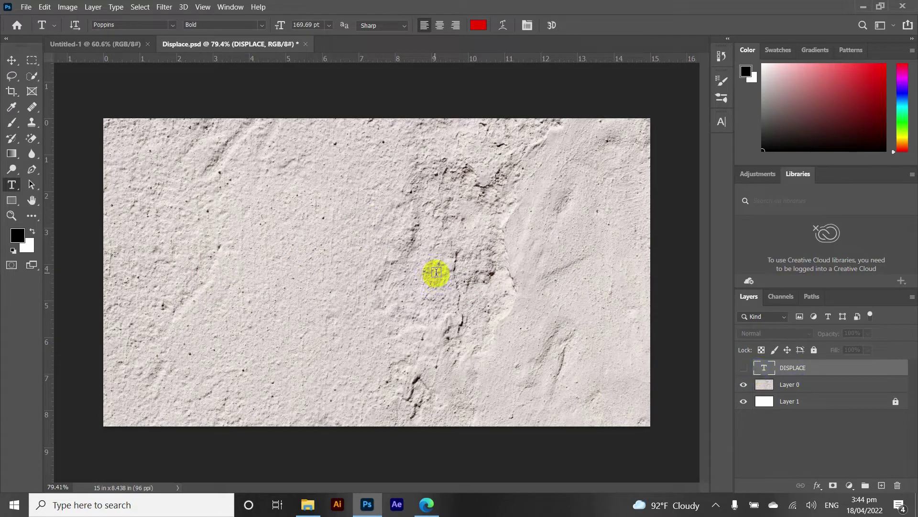
left_click(789, 385)
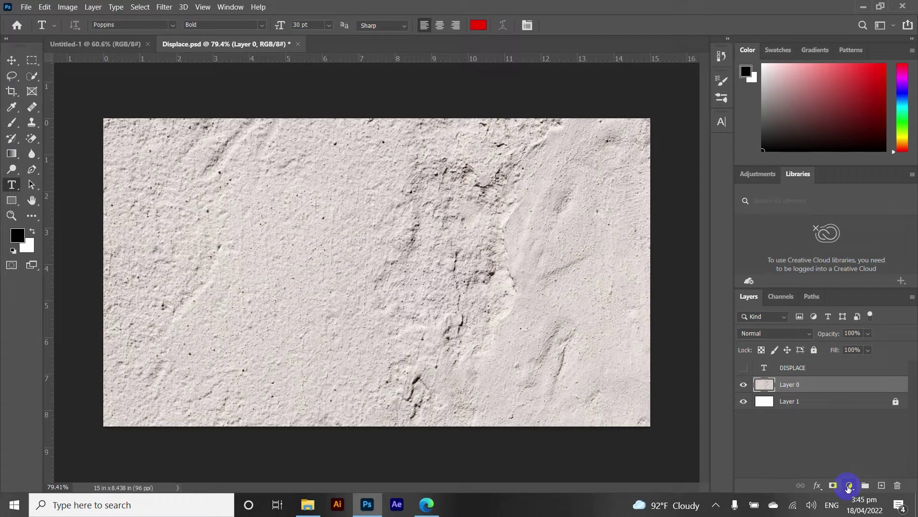
left_click(849, 487)
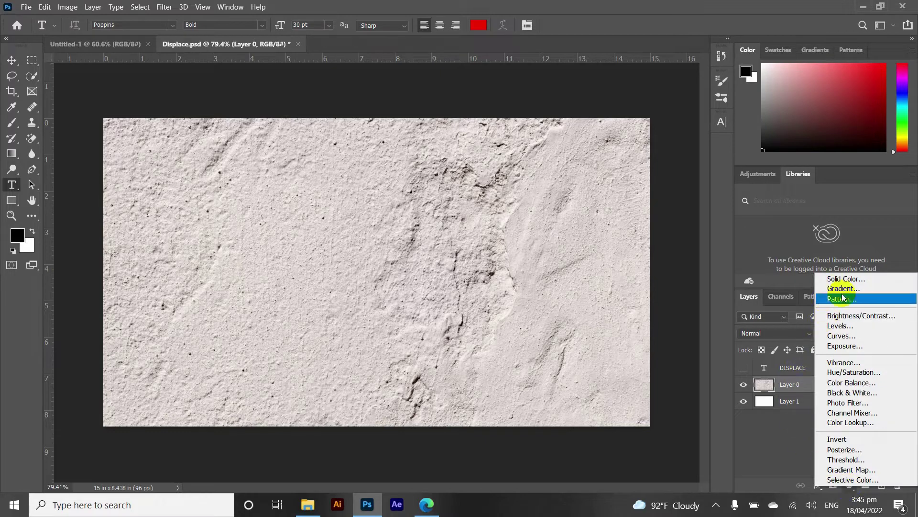
Step: Add a Hue/Saturation adjustment layer with Saturation -100 to desaturate the wall
left_click(847, 372)
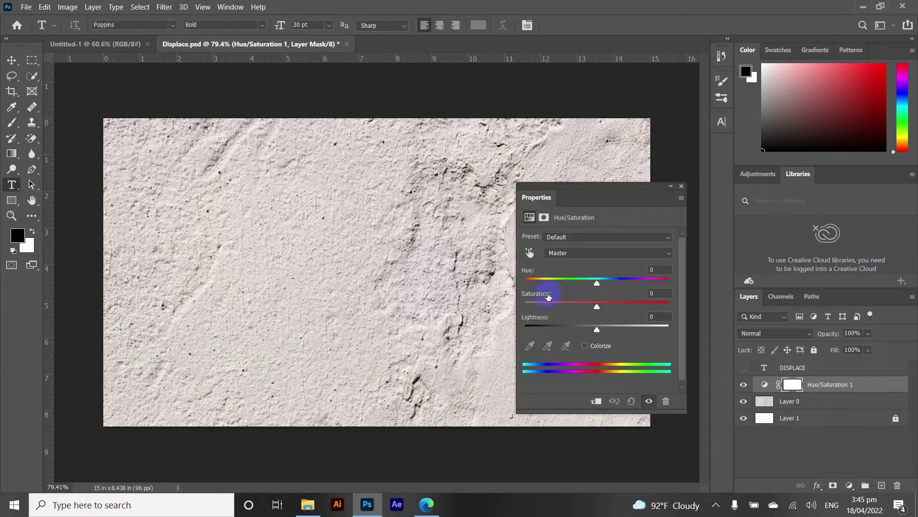
left_click_drag(599, 305, 512, 309)
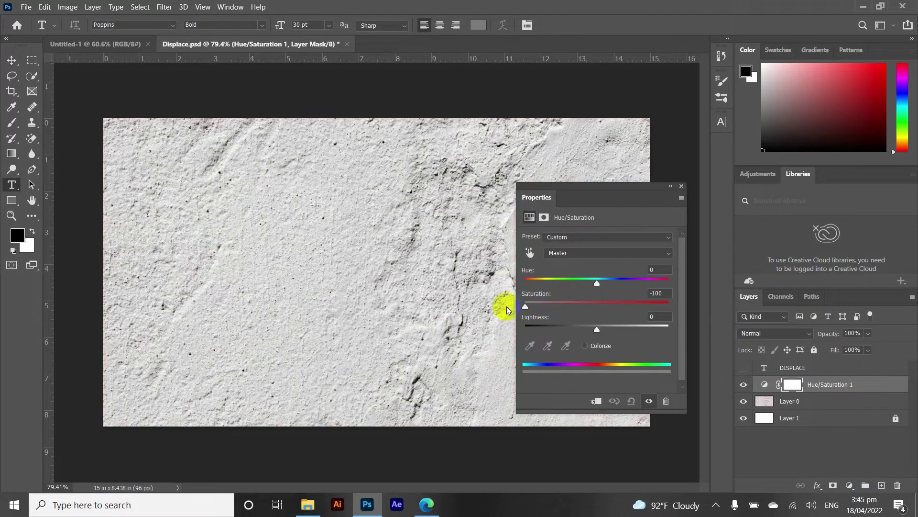
left_click(681, 186)
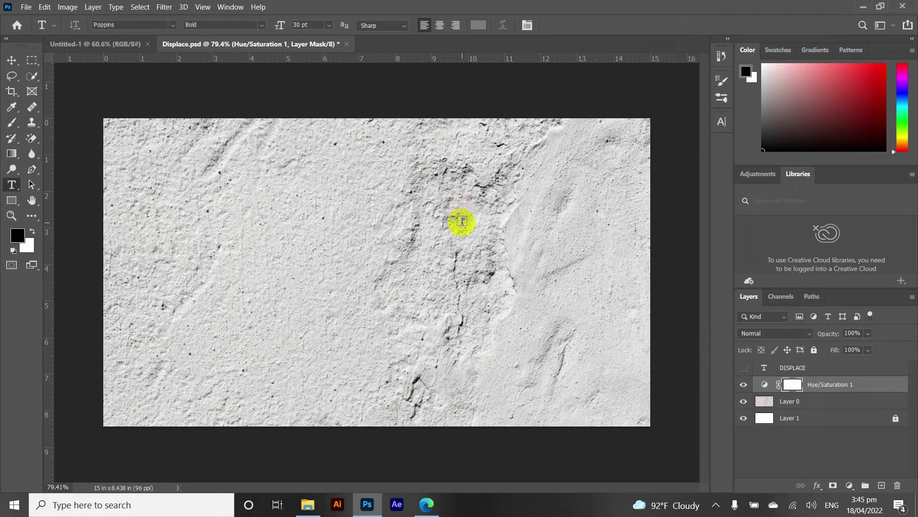
Step: Add a Levels adjustment layer with input levels 17, 1.00 and 240
left_click(848, 492)
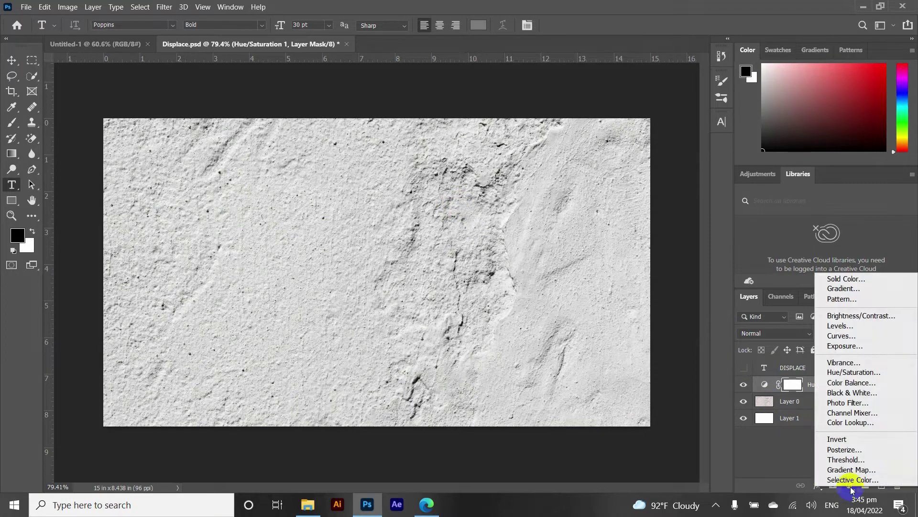
left_click(775, 323)
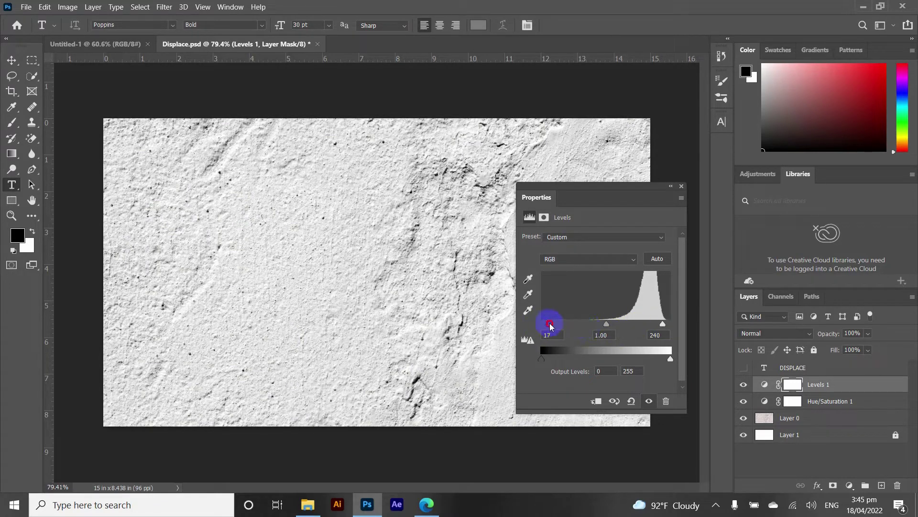
left_click(682, 186)
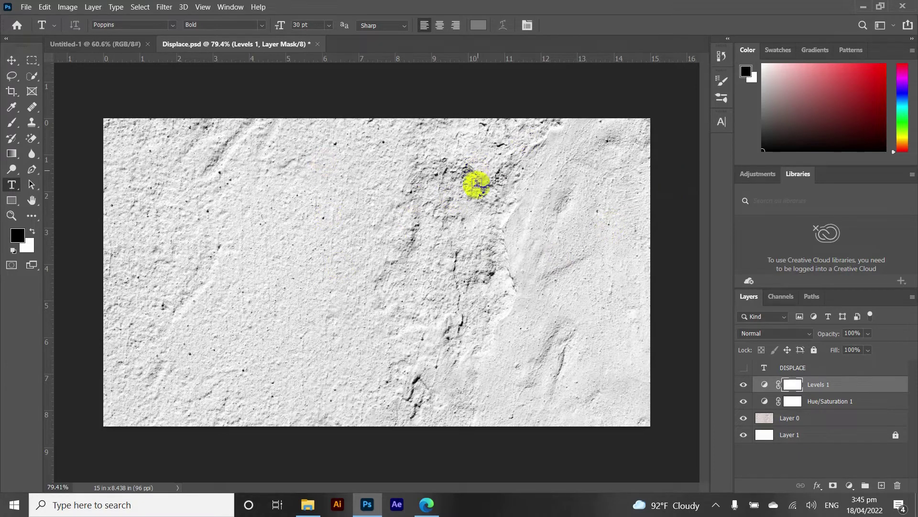
Step: Save the wall as Displace.psd in Photoshop format in the Desktop Displace folder
left_click(26, 8)
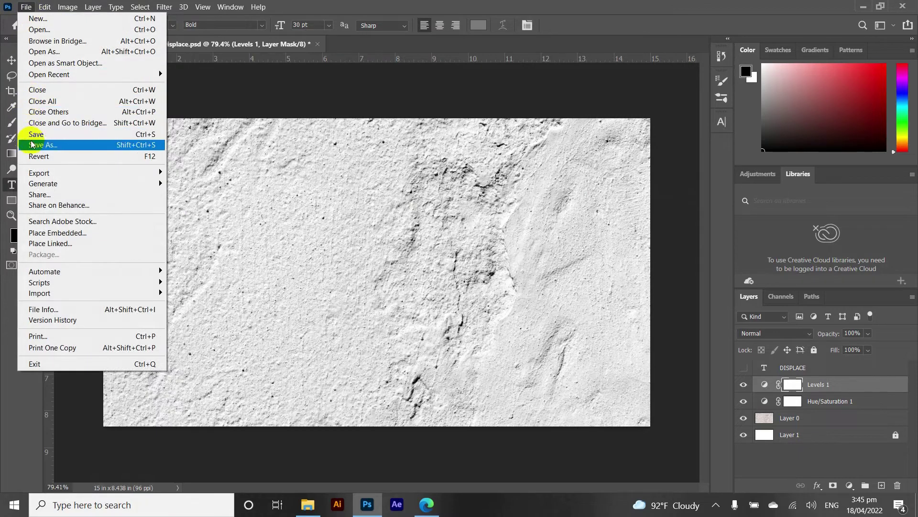
left_click(32, 144)
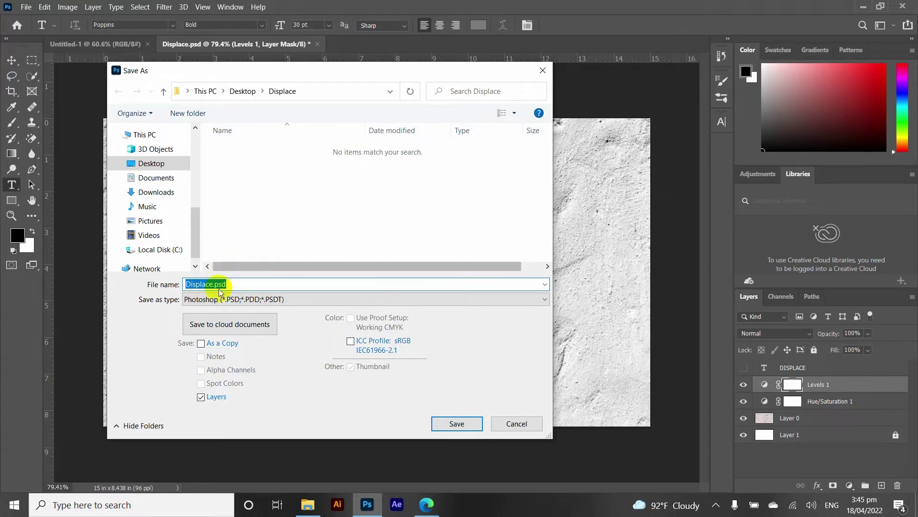
left_click(449, 424)
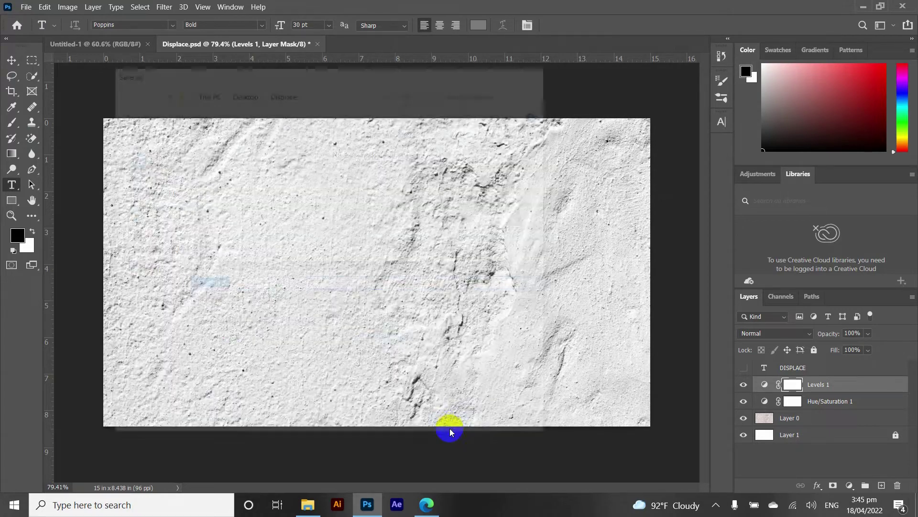
left_click(592, 137)
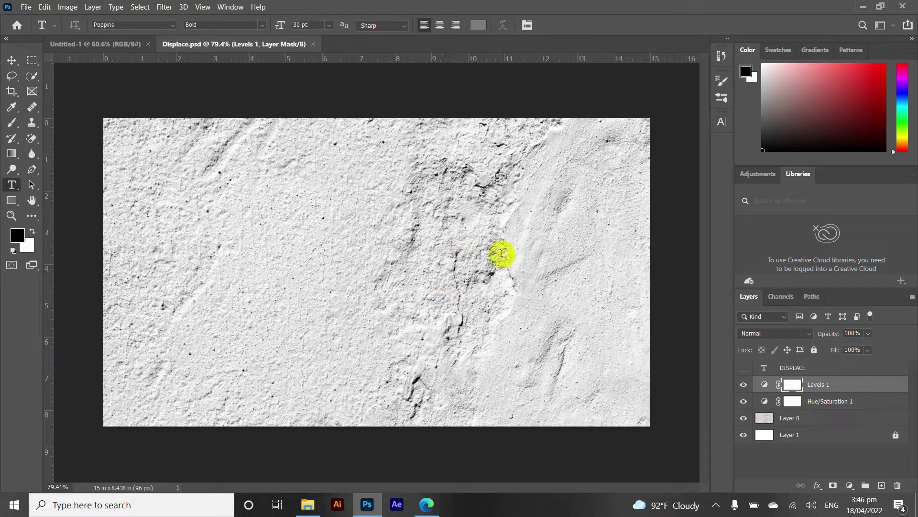
Step: Delete the Levels 1 and Hue/Saturation 1 adjustment layers
left_click(791, 406)
left_click(764, 384)
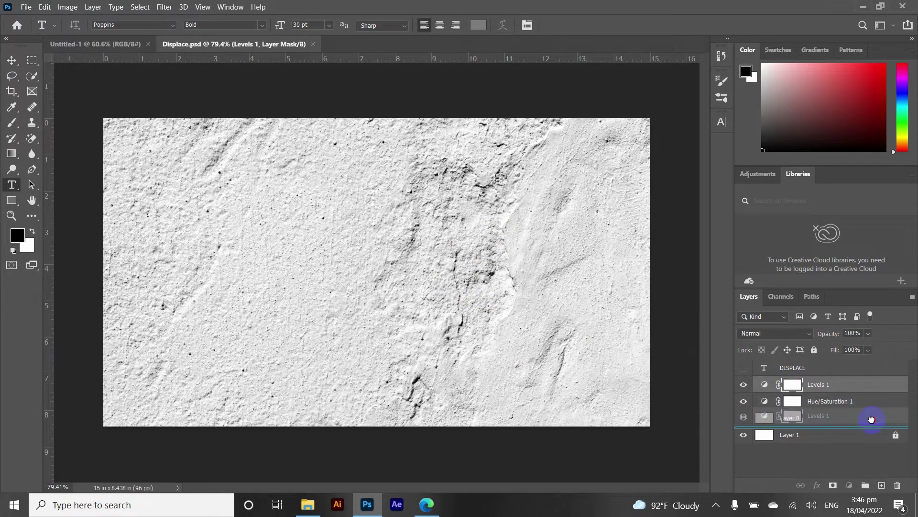
left_click_drag(853, 389, 897, 485)
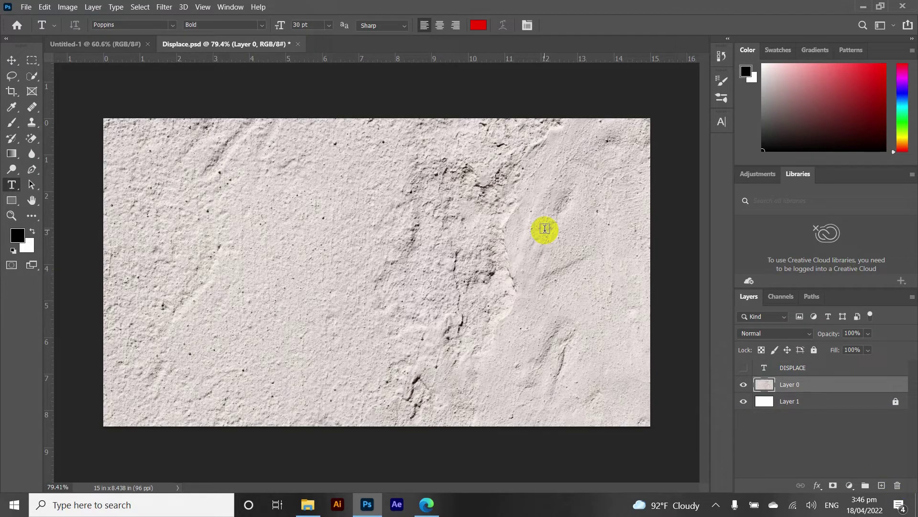
Step: Show the DISPLACE text layer again and convert it to a smart object
left_click(763, 383)
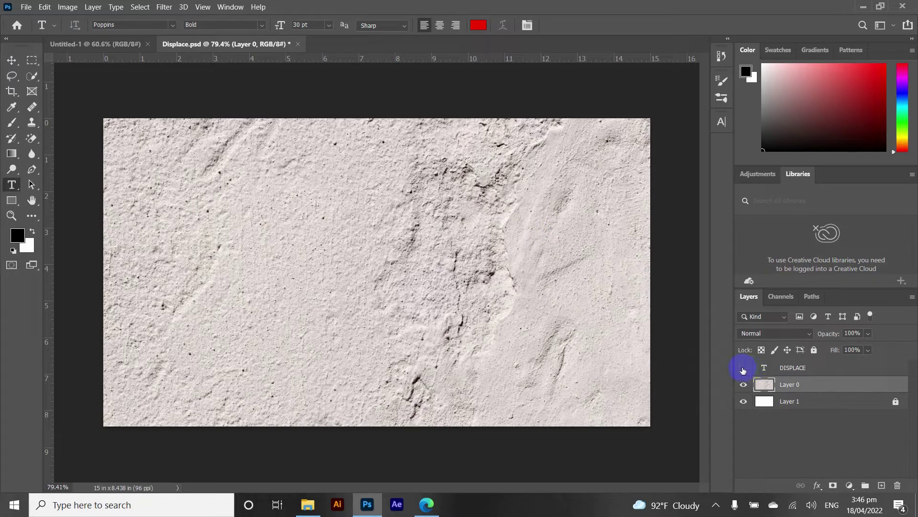
left_click(743, 368)
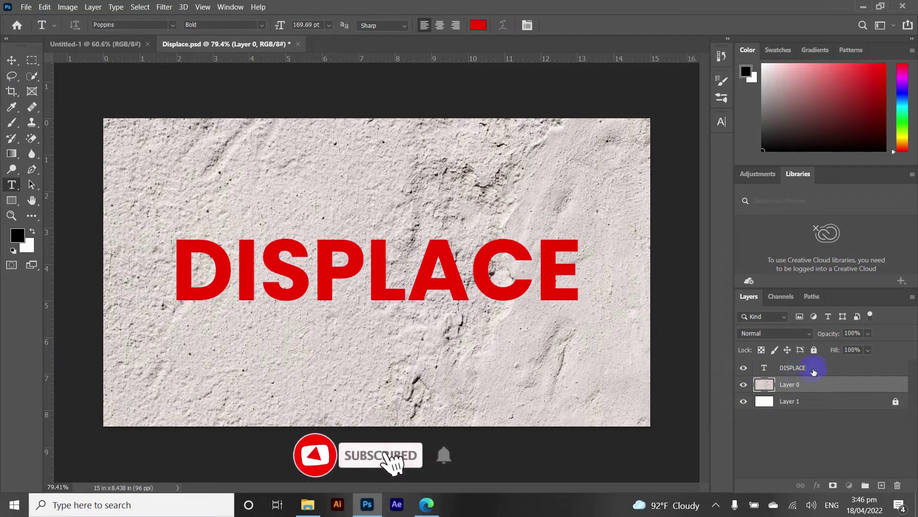
left_click(819, 369)
right_click(824, 368)
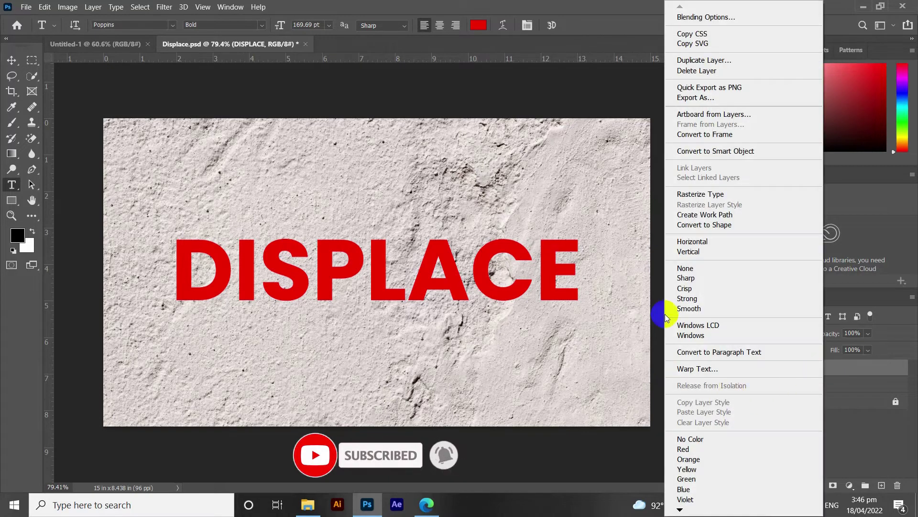
left_click(698, 151)
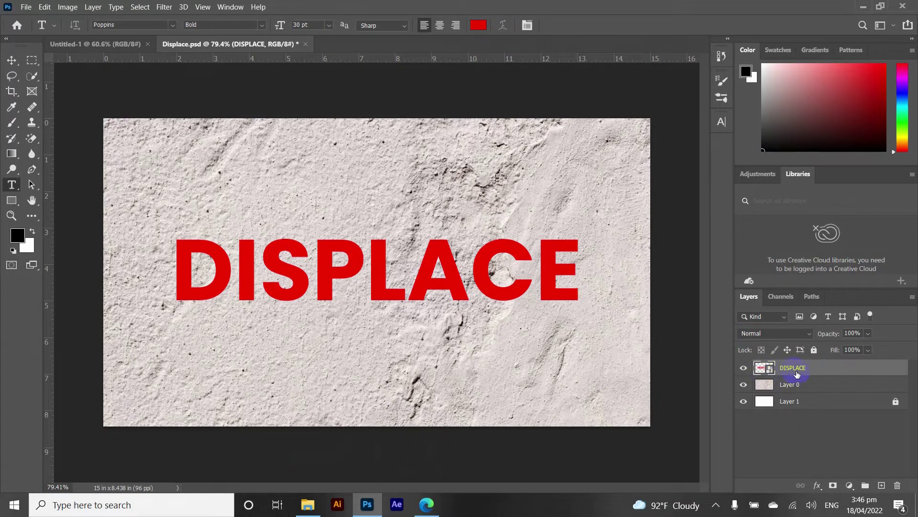
left_click(325, 284)
left_click(164, 6)
mouse_move(175, 172)
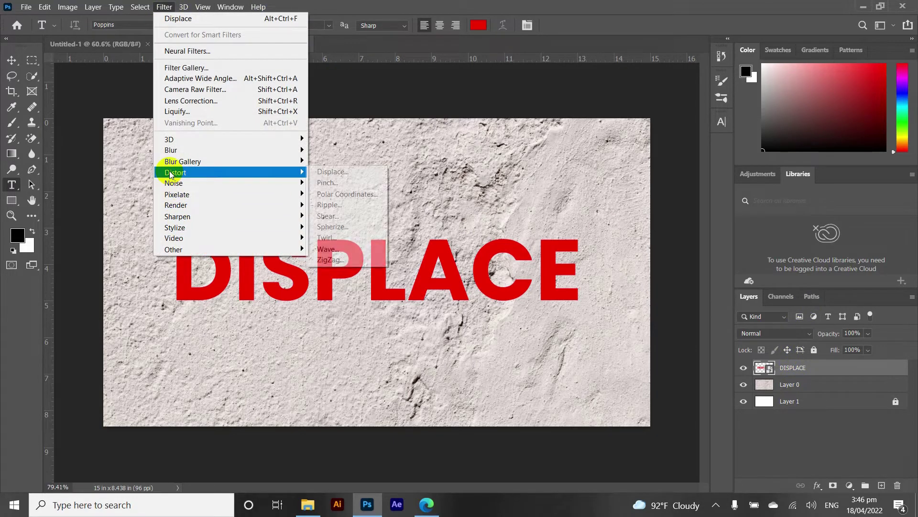
Step: Apply the Displace filter at scales 5 and 7 using Displace.psd as the map
left_click(355, 174)
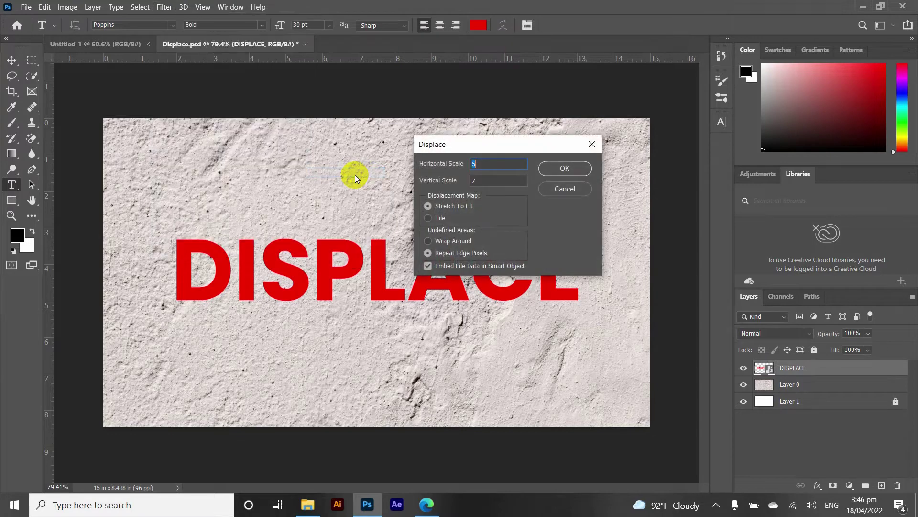
left_click(475, 163)
left_click(555, 168)
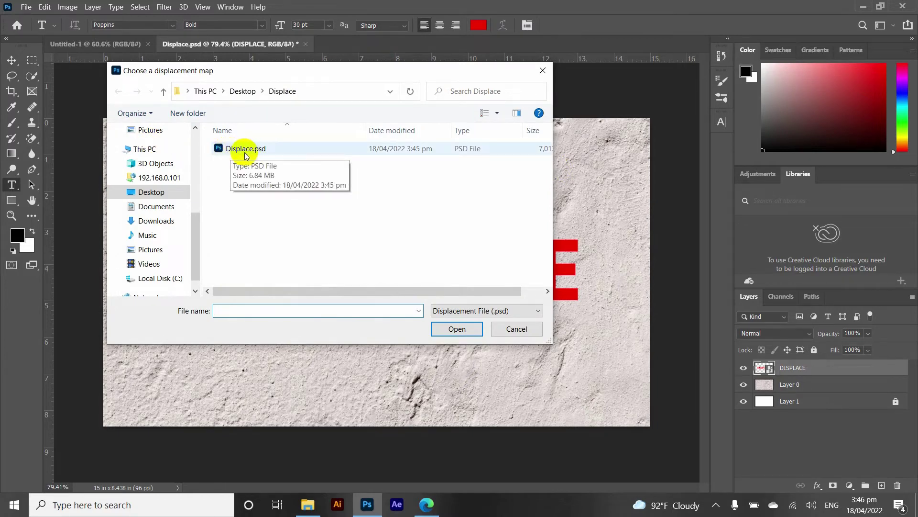
left_click(245, 151)
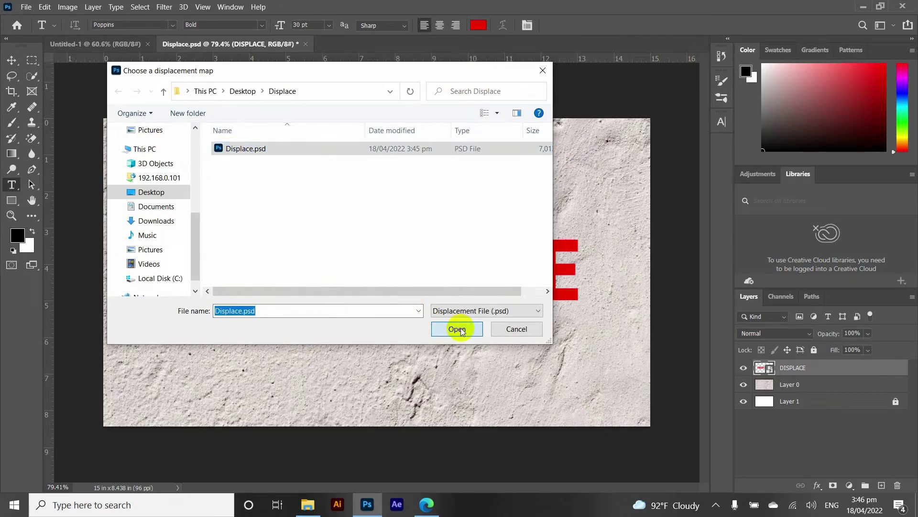
left_click(456, 329)
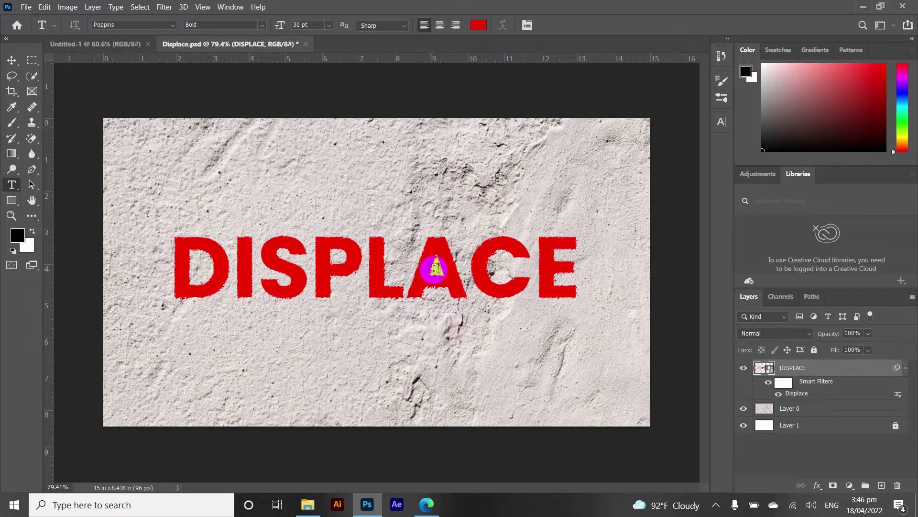
scroll(434, 268, "up", 2)
scroll(437, 257, "up", 2)
scroll(437, 263, "up", 1)
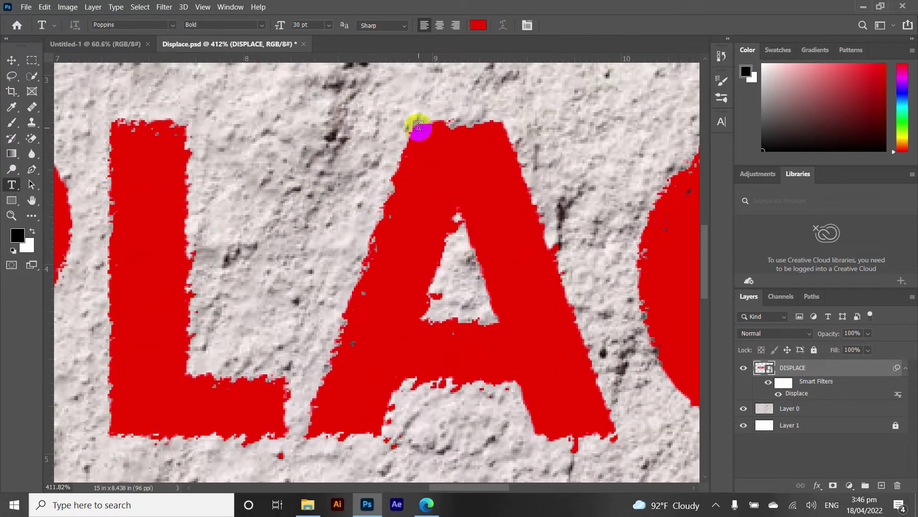
scroll(416, 236, "down", 2)
scroll(422, 194, "down", 2)
scroll(410, 242, "up", 1)
scroll(407, 205, "up", 1)
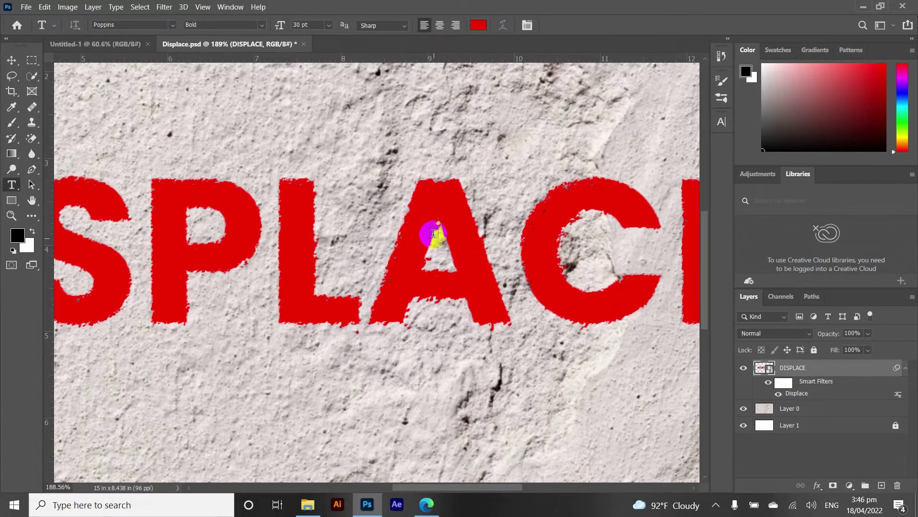
scroll(434, 233, "up", 2)
scroll(434, 234, "down", 2)
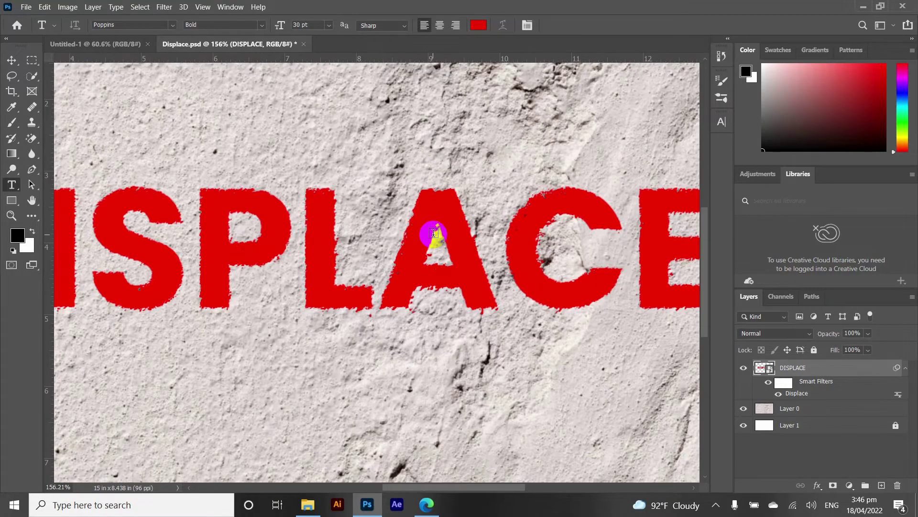
scroll(434, 233, "up", 1)
scroll(437, 240, "up", 2)
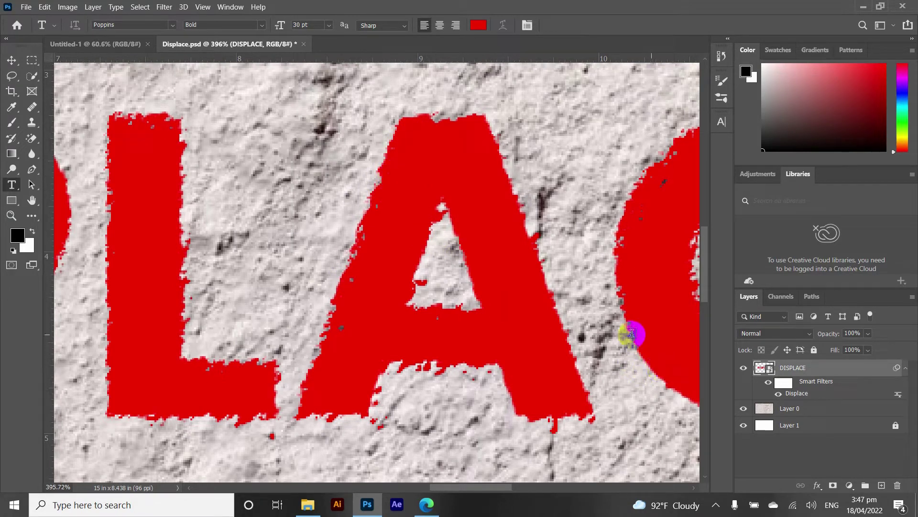
double_click(797, 394)
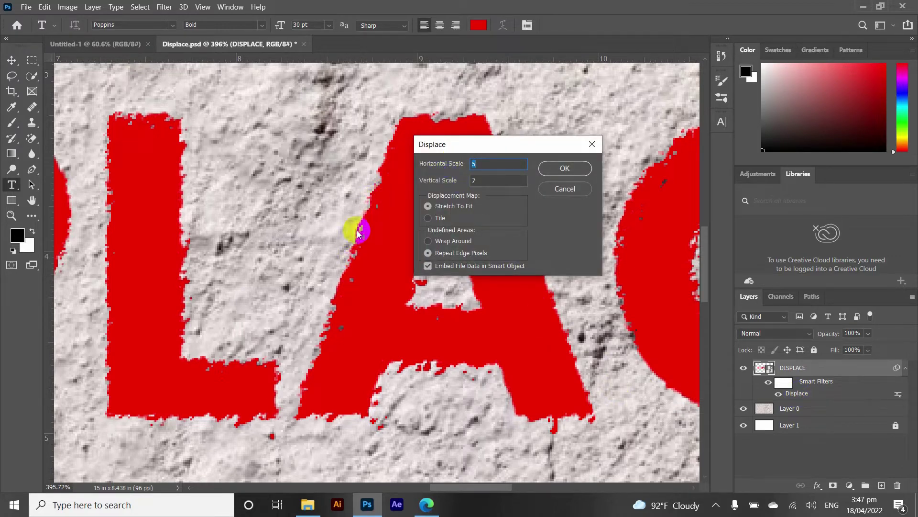
Step: Rerun Displace with vertical scale 10, again using Displace.psd as the map
left_click(485, 165)
double_click(490, 184)
type("10")
left_click(576, 168)
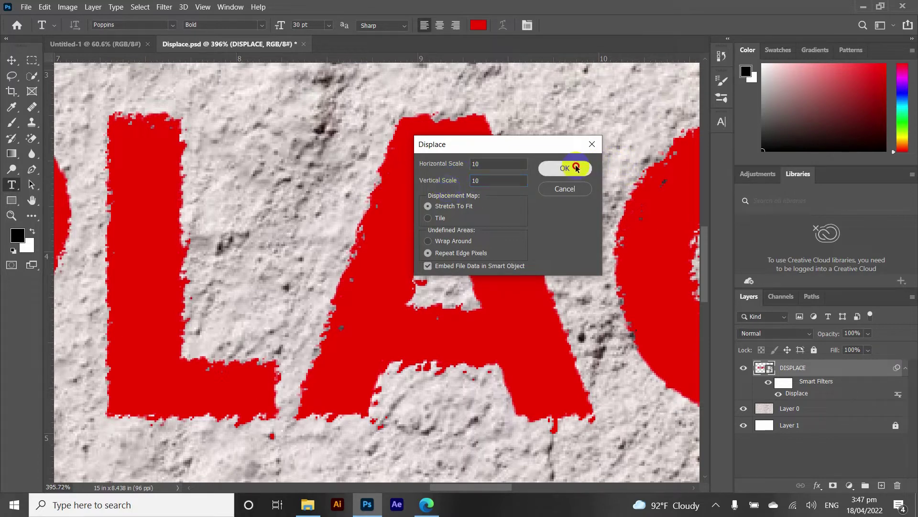
left_click(262, 150)
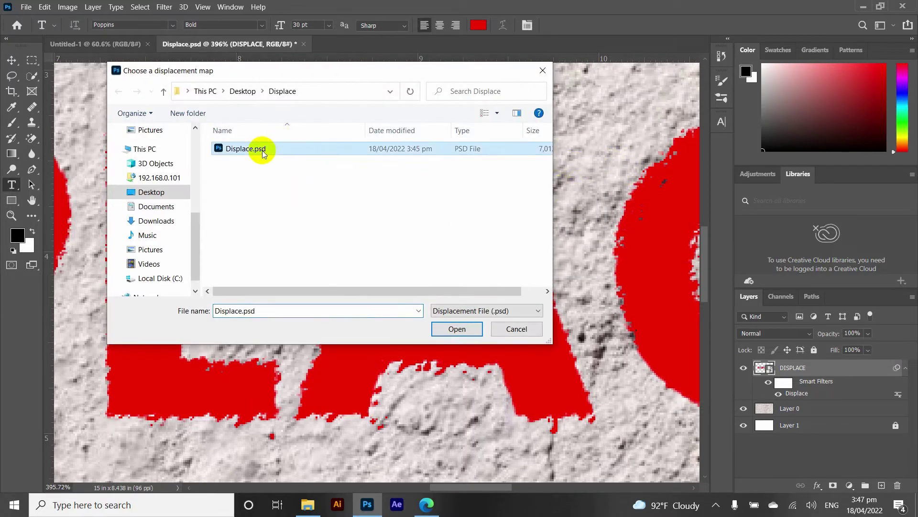
left_click(459, 329)
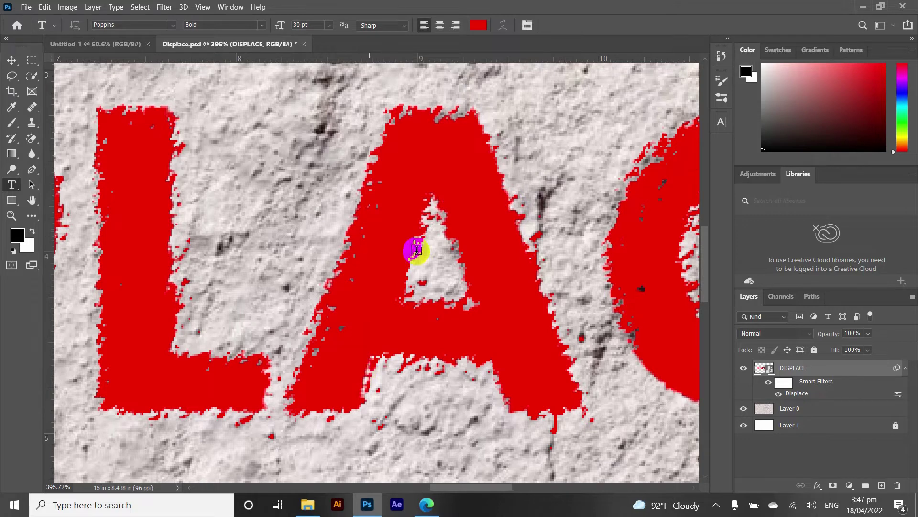
Step: Reapply the Displace smart filter with Displace.psd and fit the whole image in the window
double_click(797, 394)
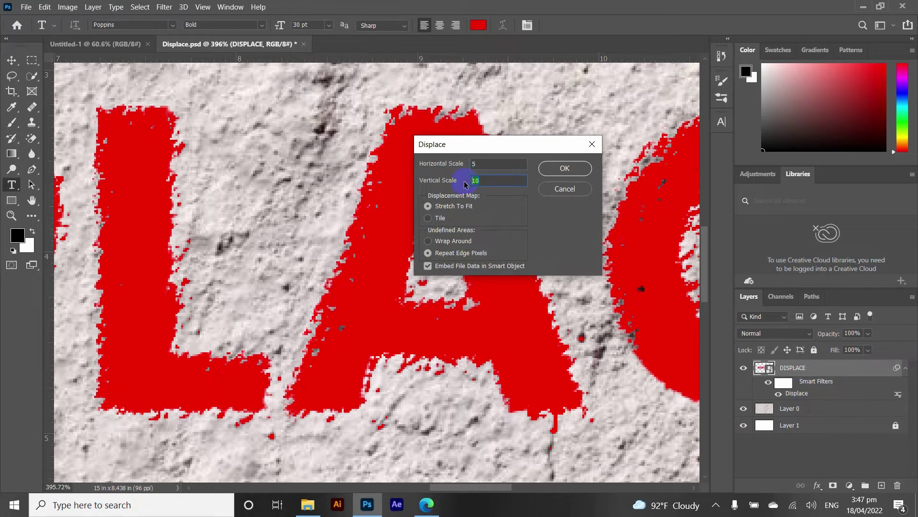
left_click(577, 167)
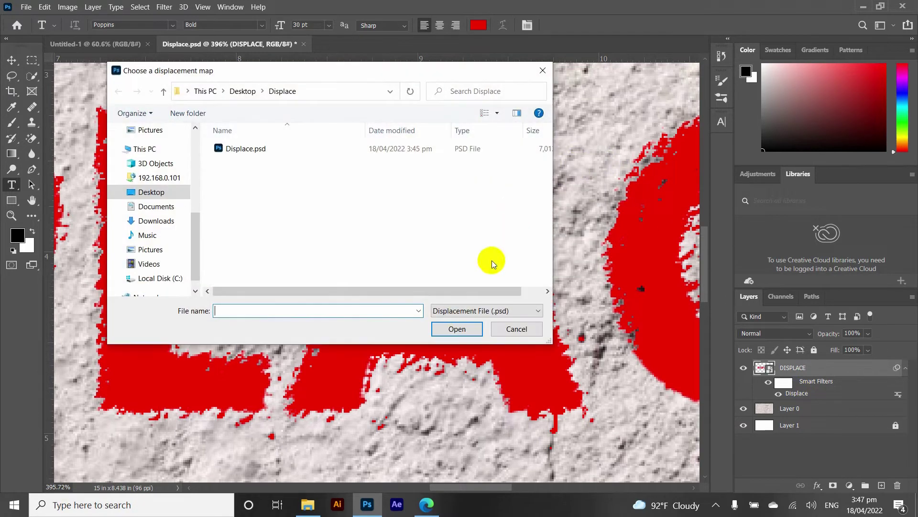
left_click(246, 148)
left_click(457, 329)
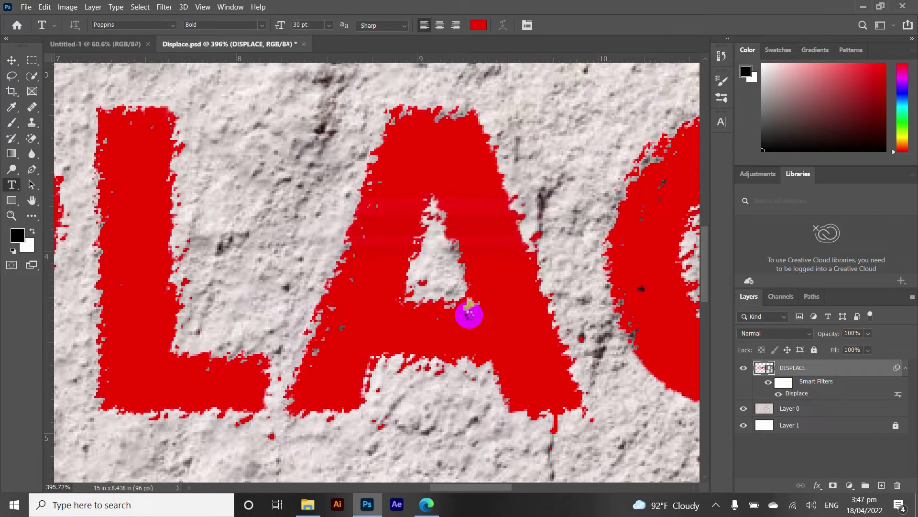
key("ctrl+0")
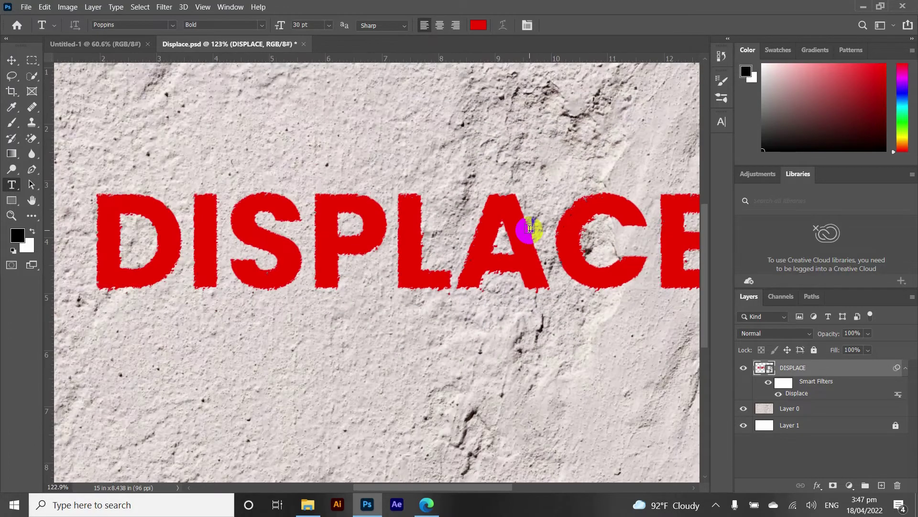
Step: Change the DISPLACE layer's blend mode from Normal to Multiply
scroll(529, 227, "up", 2)
scroll(524, 247, "up", 2)
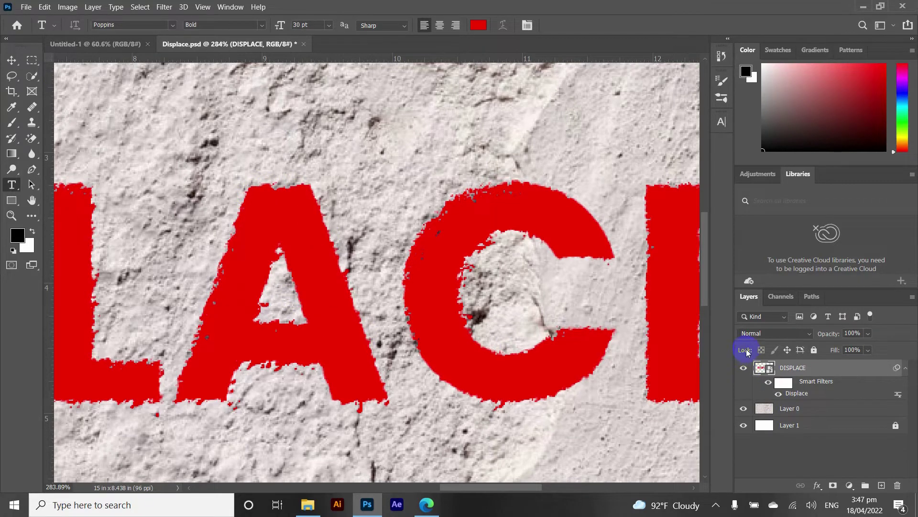
left_click(753, 334)
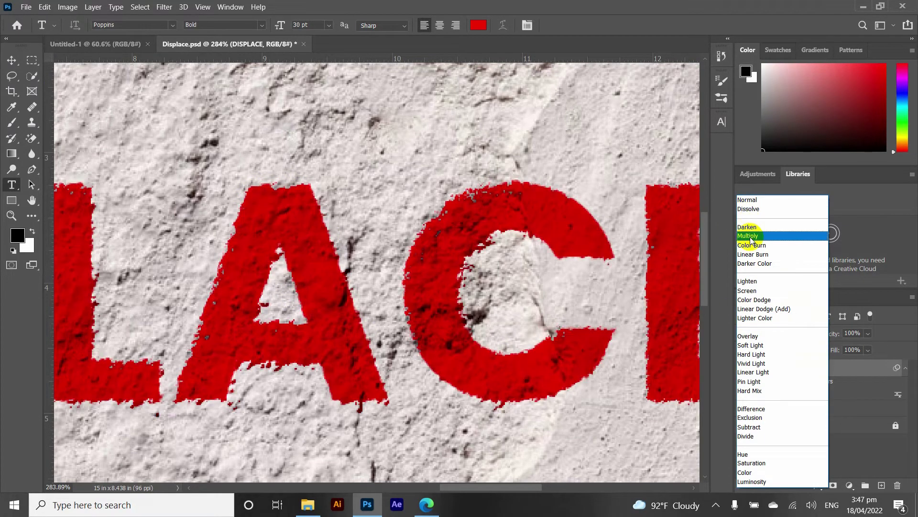
left_click(752, 236)
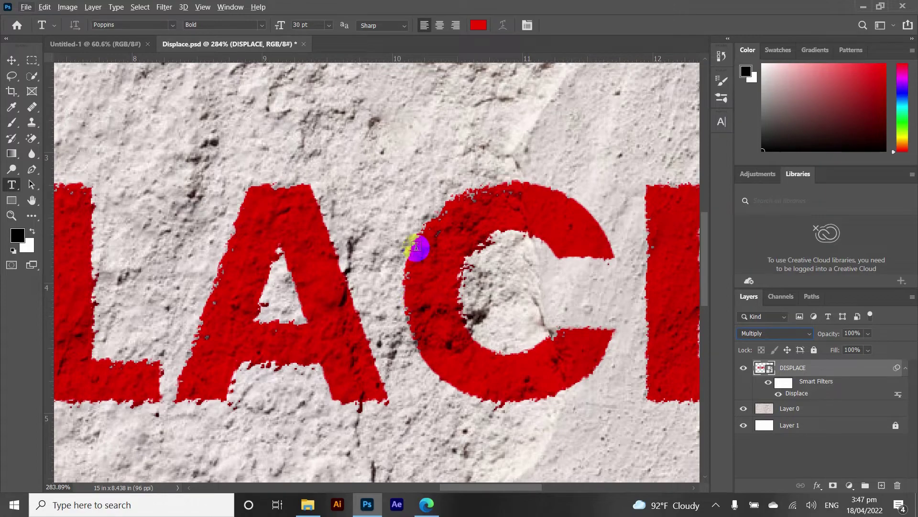
left_click(11, 60)
scroll(404, 246, "down", 3)
scroll(404, 246, "down", 1)
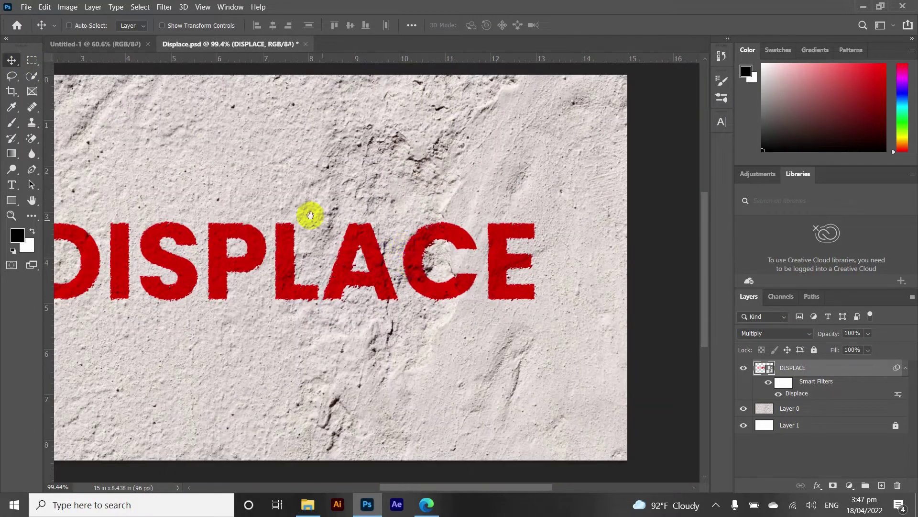
scroll(412, 213, "down", 1)
scroll(384, 266, "up", 2)
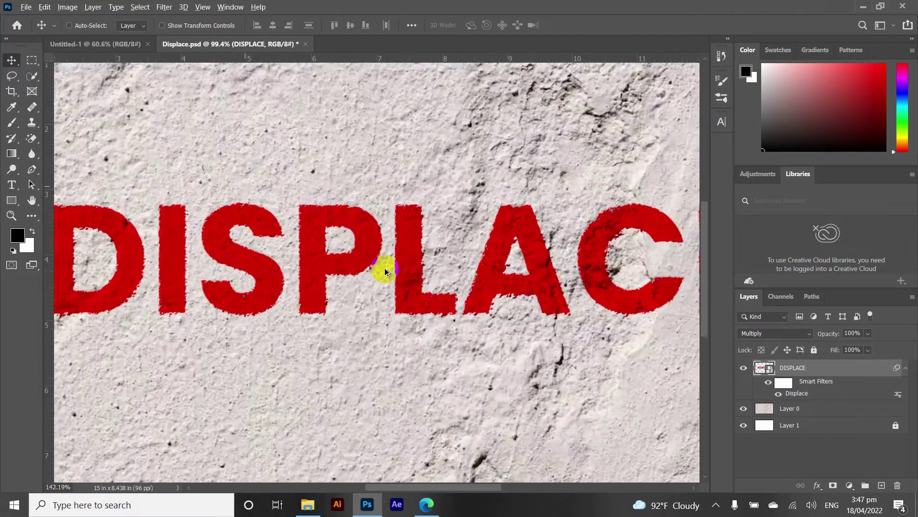
scroll(383, 268, "up", 2)
scroll(424, 253, "down", 2)
scroll(430, 250, "down", 2)
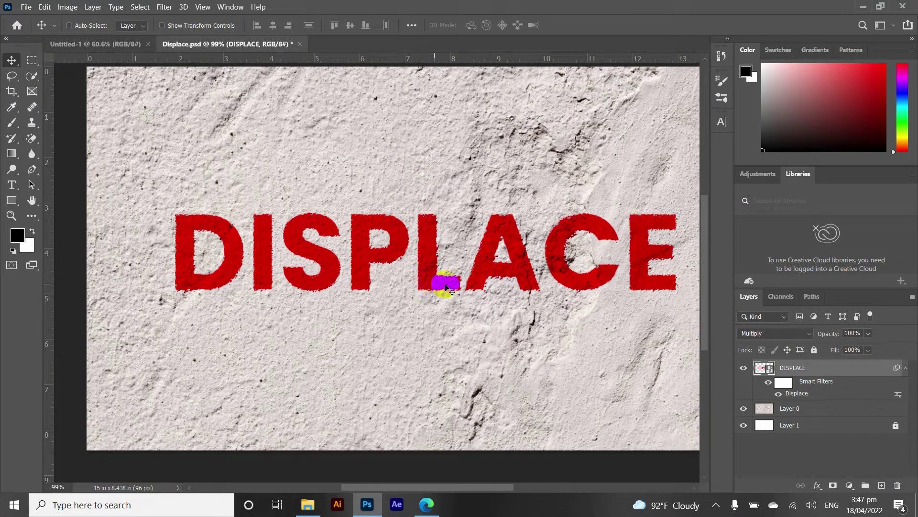
scroll(430, 277, "up", 3)
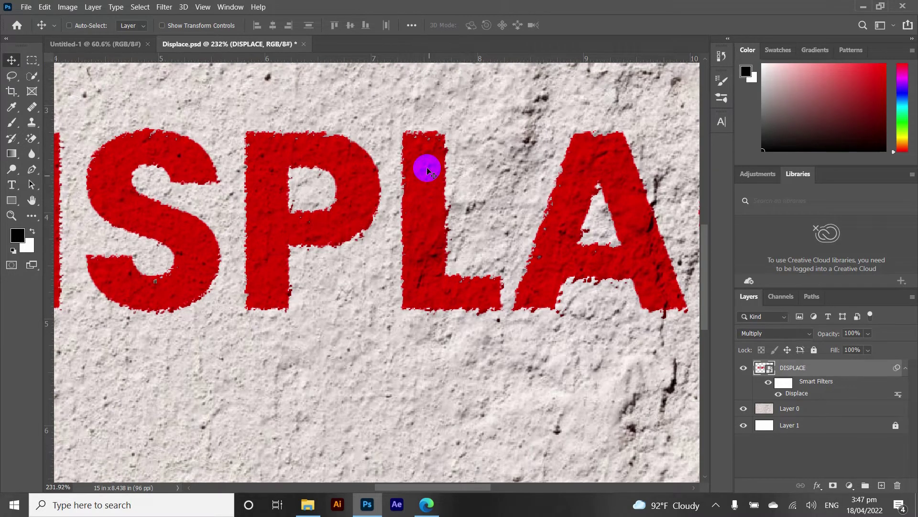
scroll(429, 136, "up", 3)
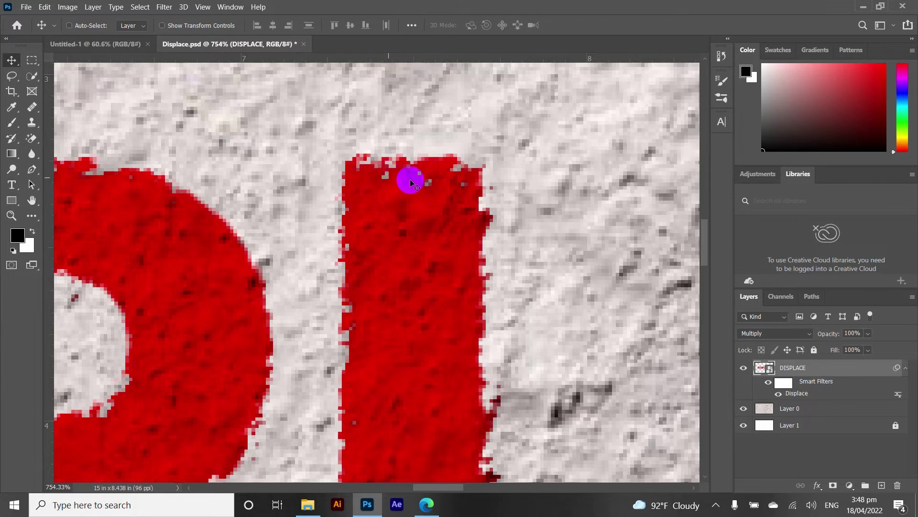
scroll(443, 179, "down", 5)
scroll(421, 247, "up", 2)
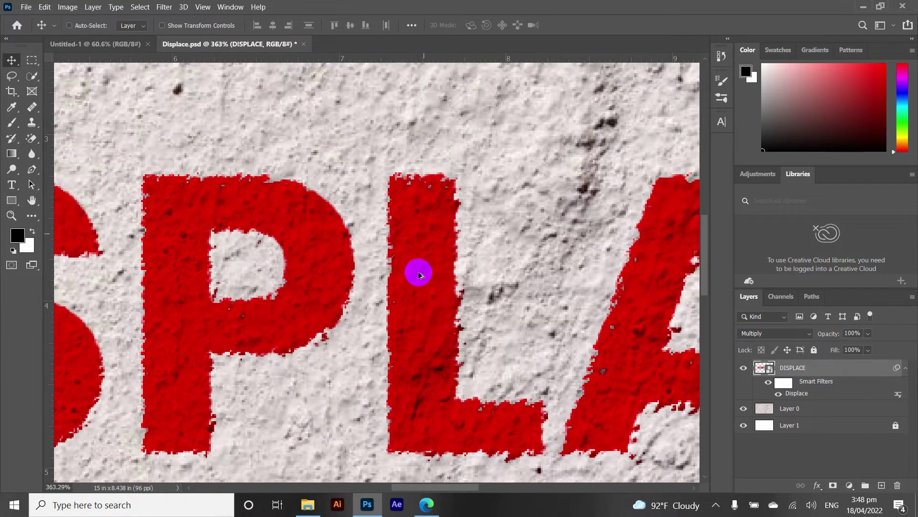
scroll(422, 287, "up", 3)
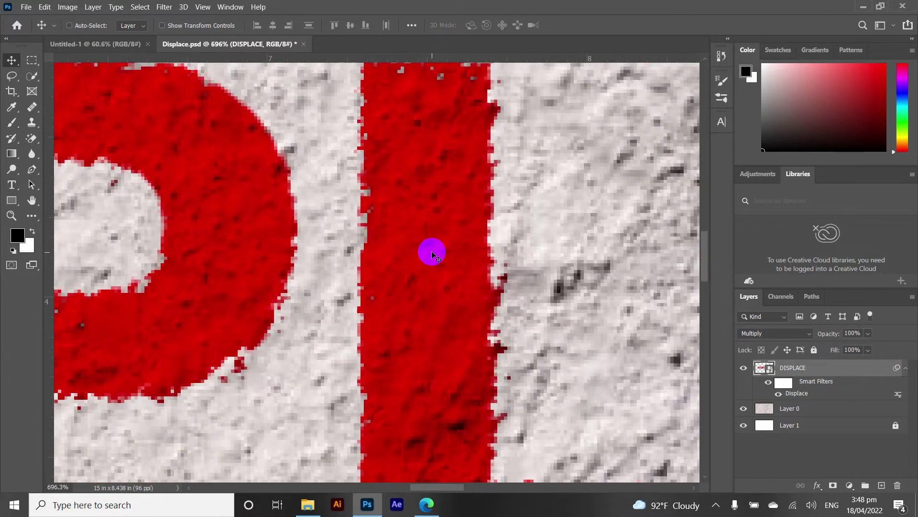
scroll(425, 244, "down", 2)
scroll(427, 249, "down", 2)
scroll(430, 256, "down", 1)
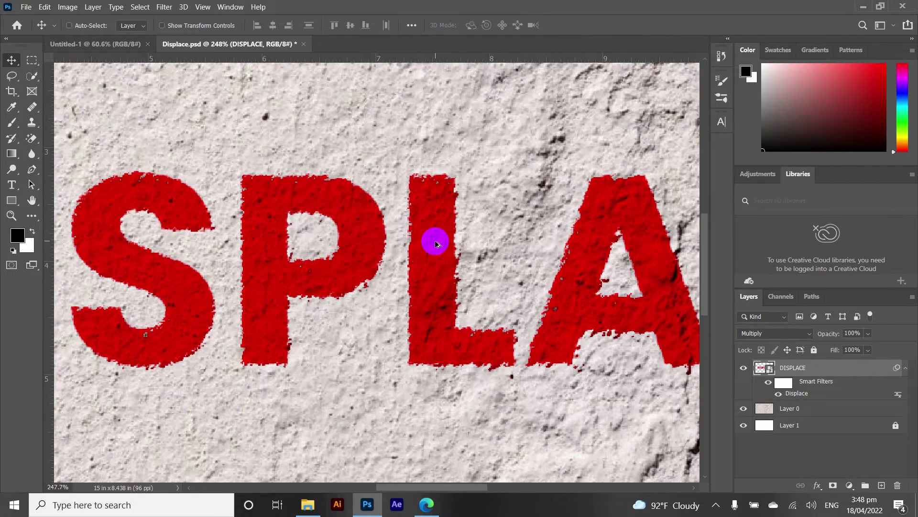
scroll(433, 259, "down", 1)
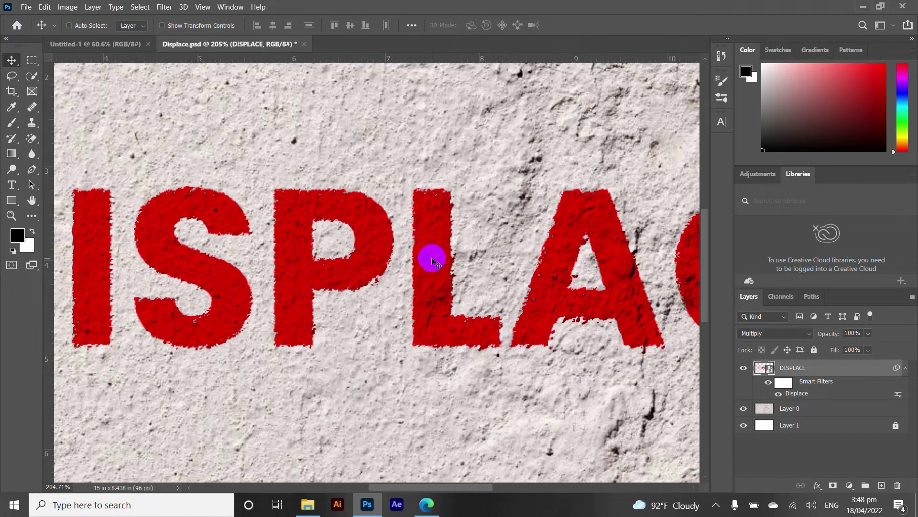
scroll(432, 259, "down", 1)
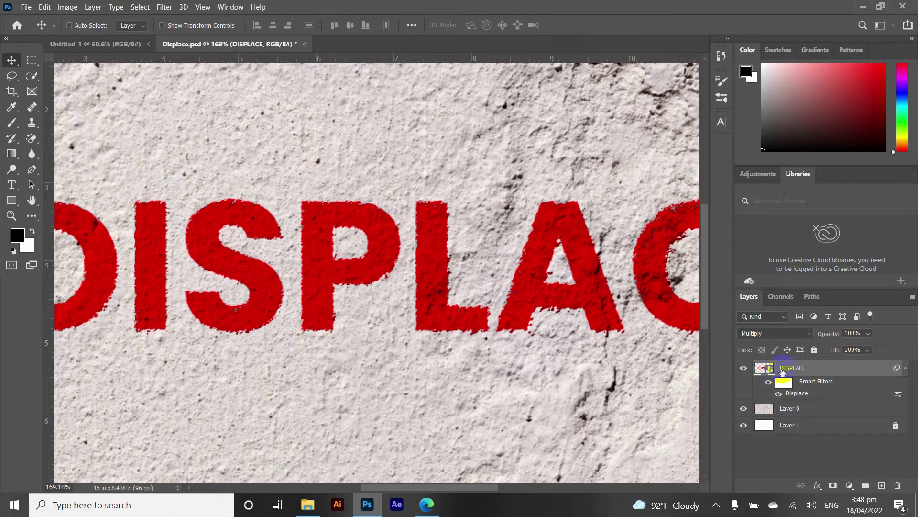
Step: Split the DISPLACE layer's Underlying Layer white Blend If slider at 221/238 so plaster shows through
double_click(842, 370)
mouse_move(494, 141)
left_mouse_down()
mouse_move(590, 116)
mouse_move(589, 104)
left_mouse_up()
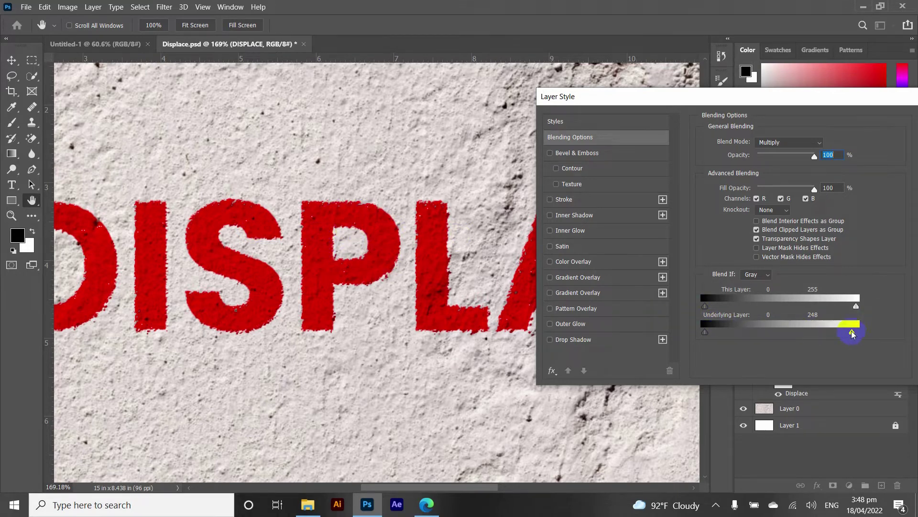
left_click_drag(848, 334, 841, 333)
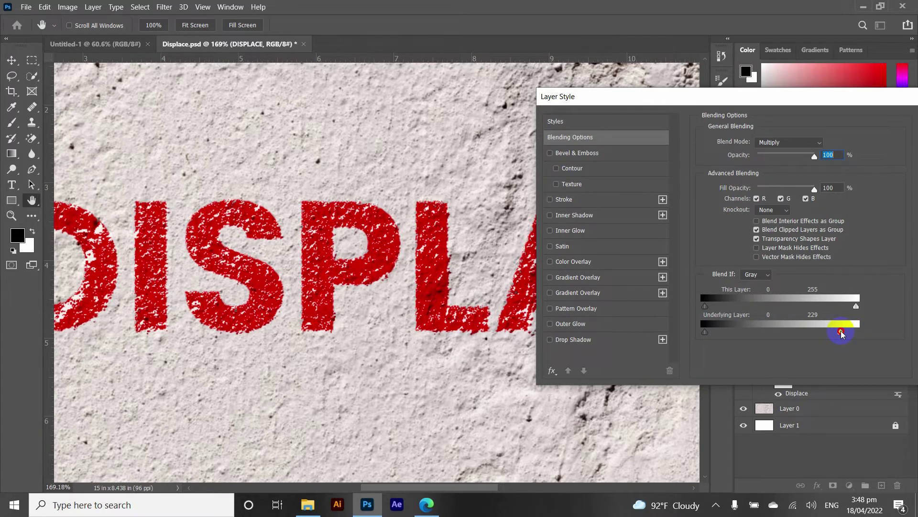
left_click_drag(842, 333, 841, 334)
mouse_move(843, 335)
left_mouse_down()
mouse_move(849, 335)
mouse_move(835, 334)
left_mouse_up()
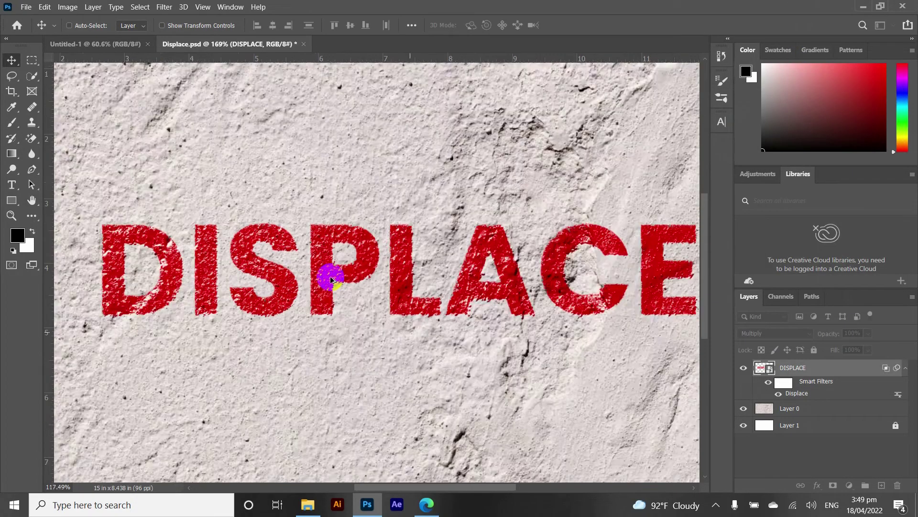
scroll(333, 280, "down", 1)
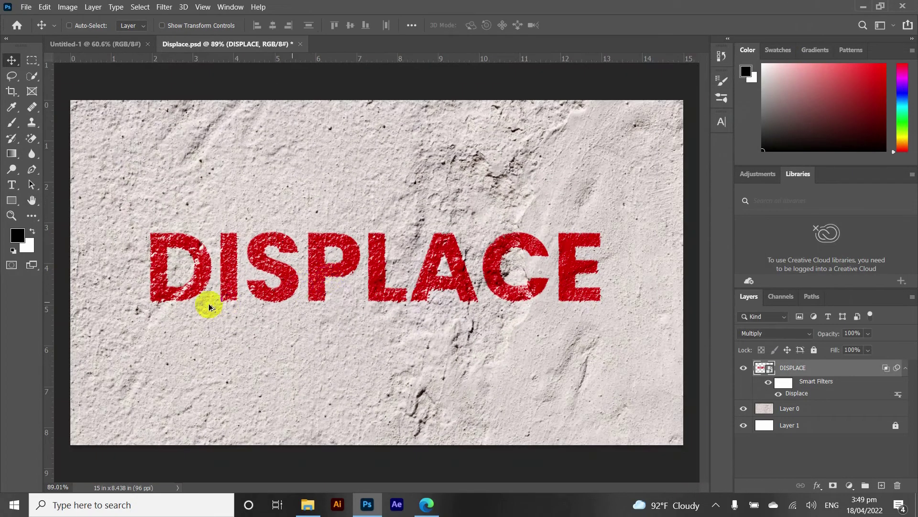
Step: Move the DISPLACE layer's split Underlying Layer Blend If handles to 229/246 and confirm
scroll(180, 280, "up", 2)
scroll(311, 236, "up", 2)
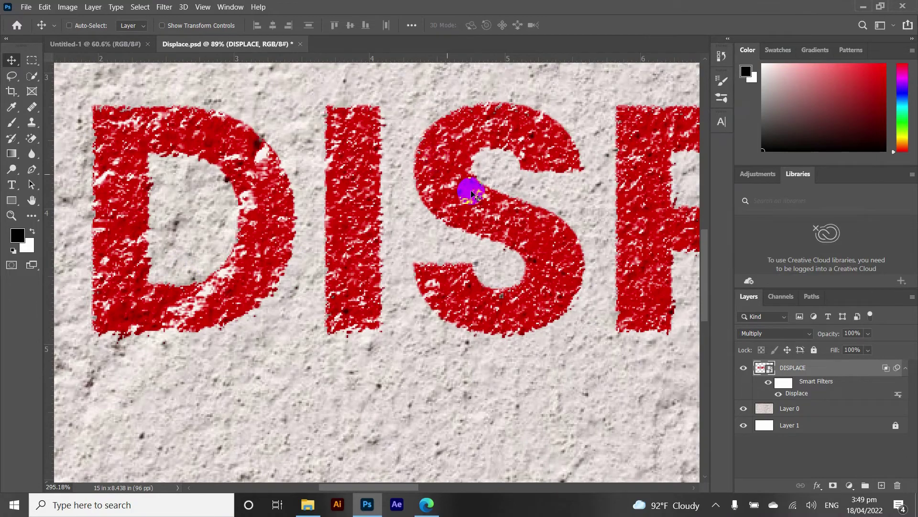
scroll(329, 203, "up", 2)
scroll(517, 263, "down", 3)
scroll(660, 339, "down", 1)
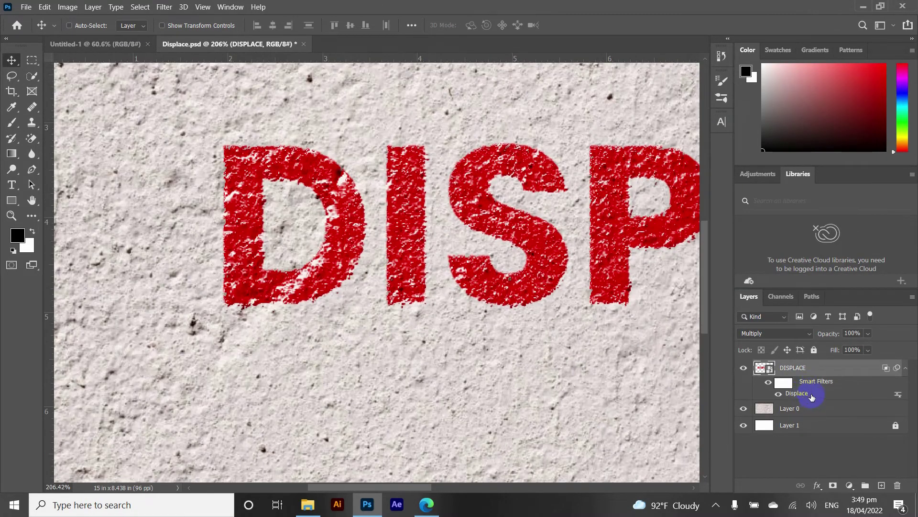
double_click(823, 369)
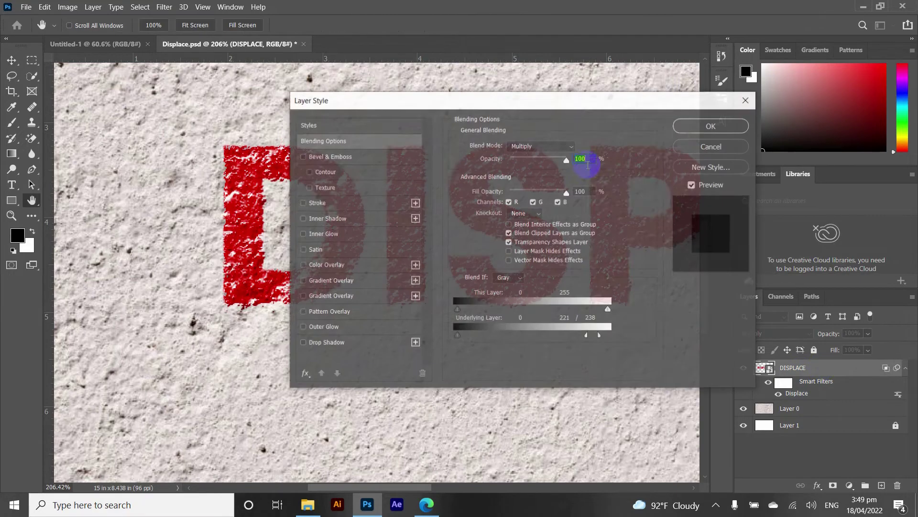
left_click_drag(580, 97, 815, 151)
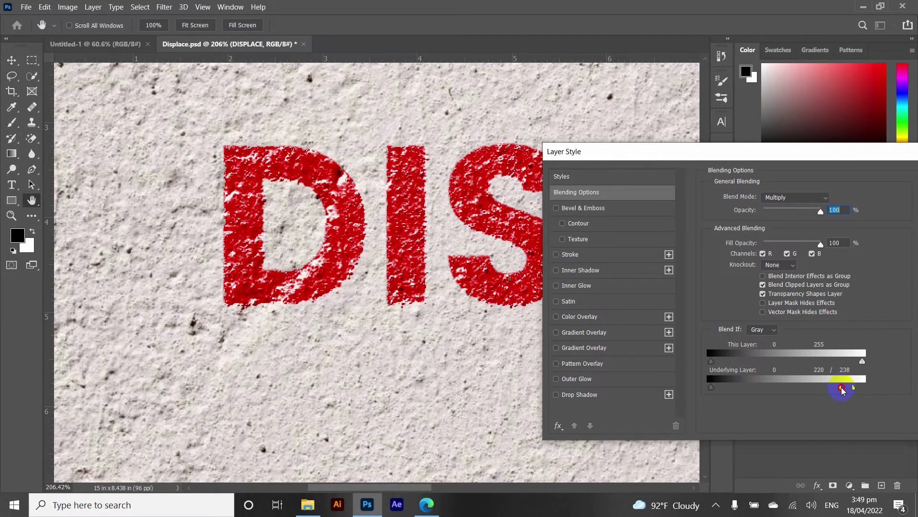
left_click_drag(843, 390, 861, 390)
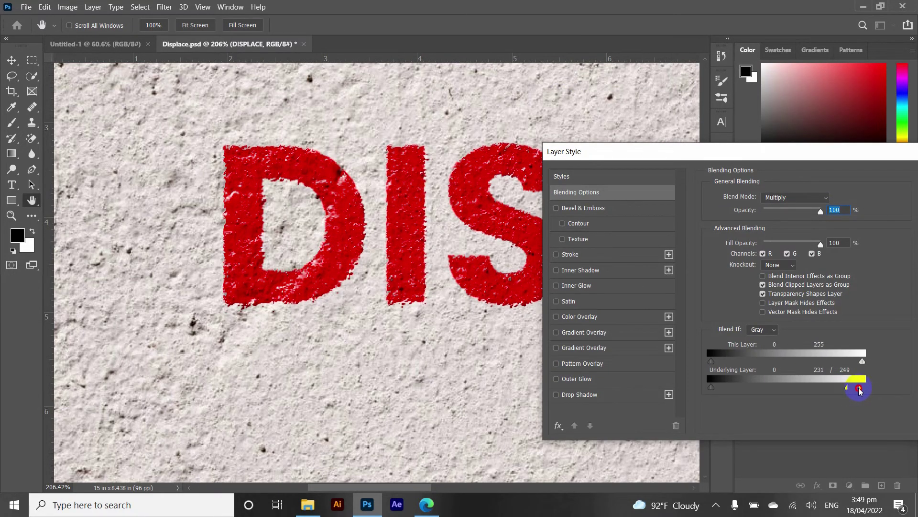
left_click_drag(850, 391, 848, 390)
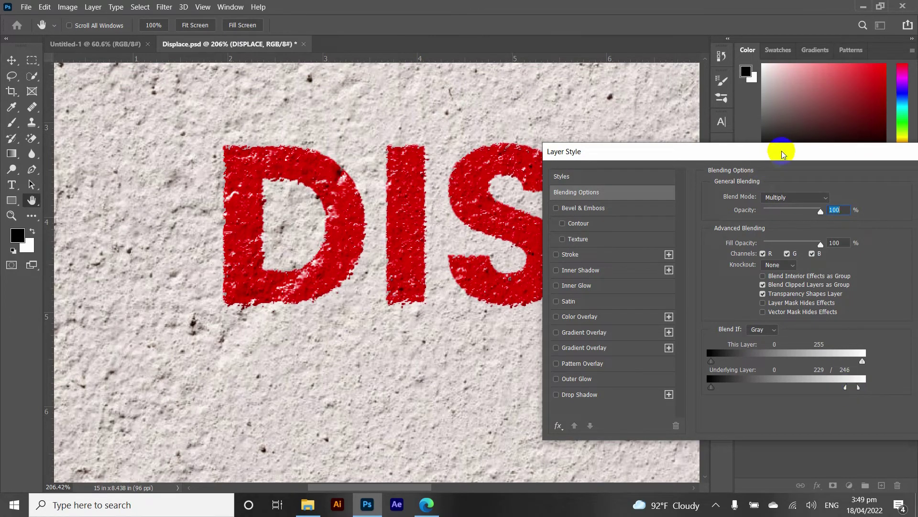
left_click_drag(778, 149, 615, 150)
left_click(775, 198)
Step: Select the DISPLACE layer in the Layers panel
scroll(429, 237, "down", 3)
scroll(427, 238, "down", 2)
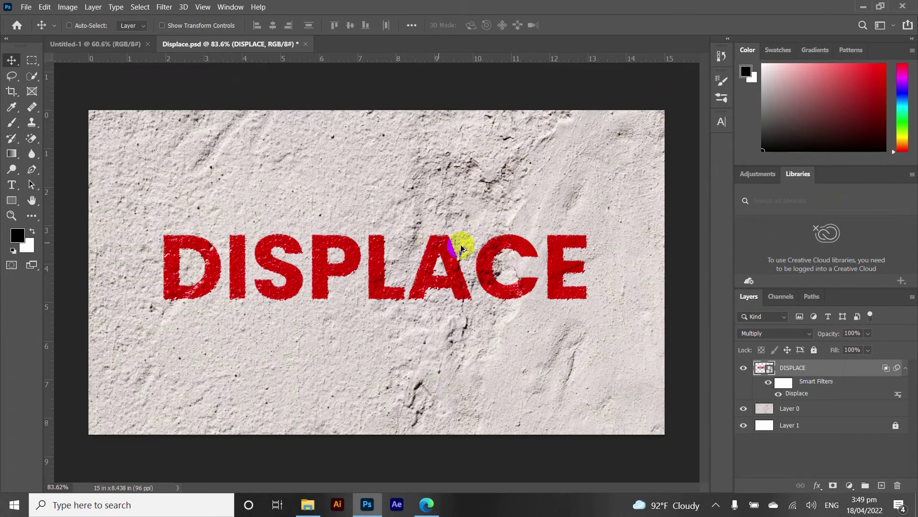
scroll(461, 245, "up", 3)
scroll(477, 272, "up", 2)
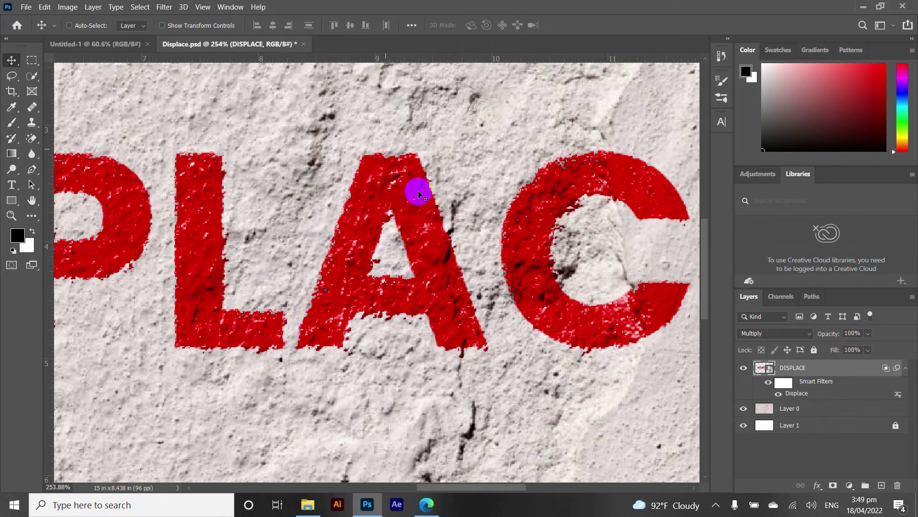
scroll(399, 323, "up", 2)
scroll(374, 294, "down", 3)
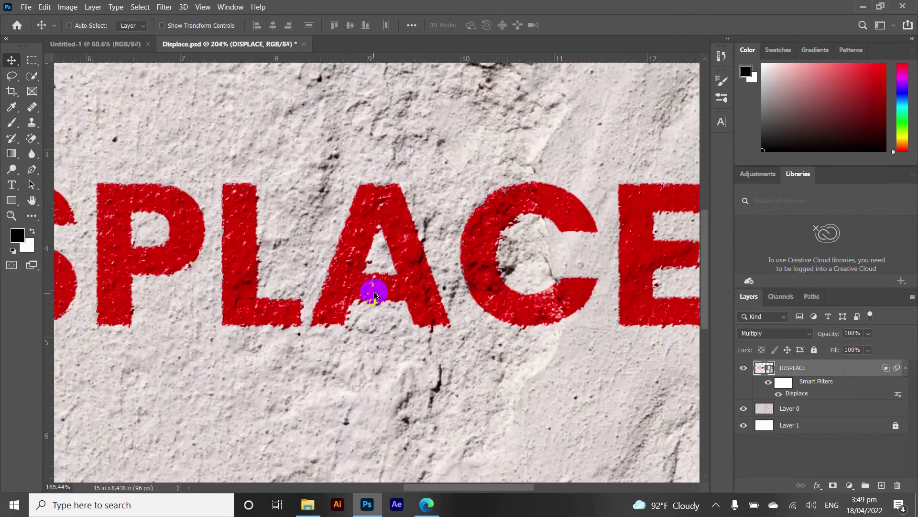
scroll(369, 290, "down", 3)
scroll(387, 225, "up", 2)
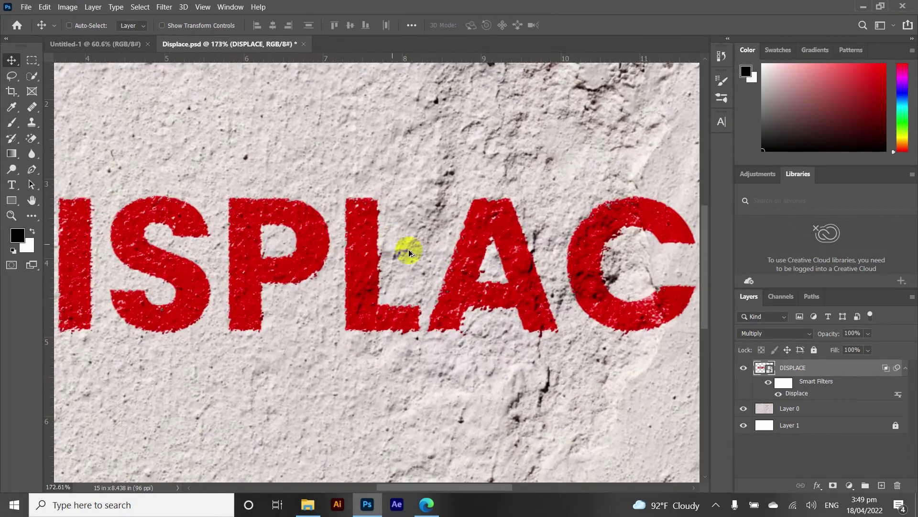
left_click(849, 372)
Step: Add an Inner Bevel, Chisel Hard Bevel & Emboss to DISPLACE: depth 1%, size 5 px, soften 3 px
double_click(850, 372)
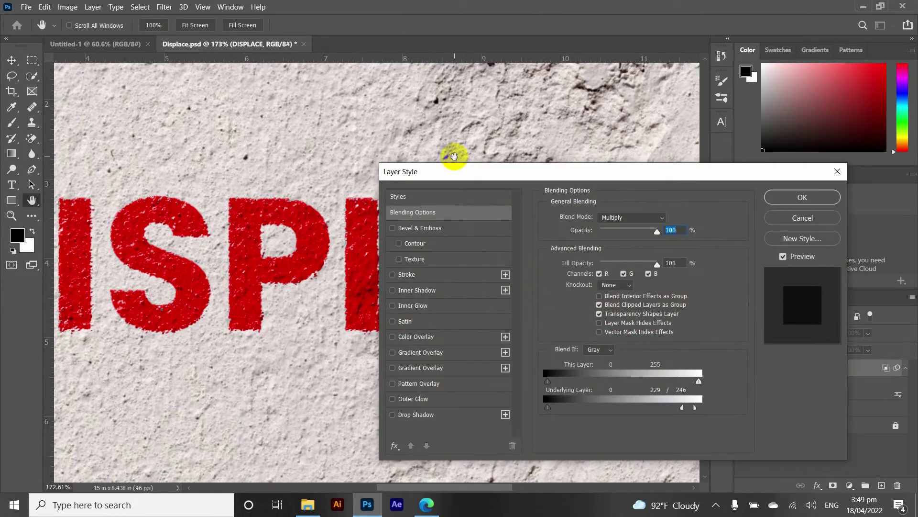
left_click_drag(452, 168, 619, 124)
left_click(576, 184)
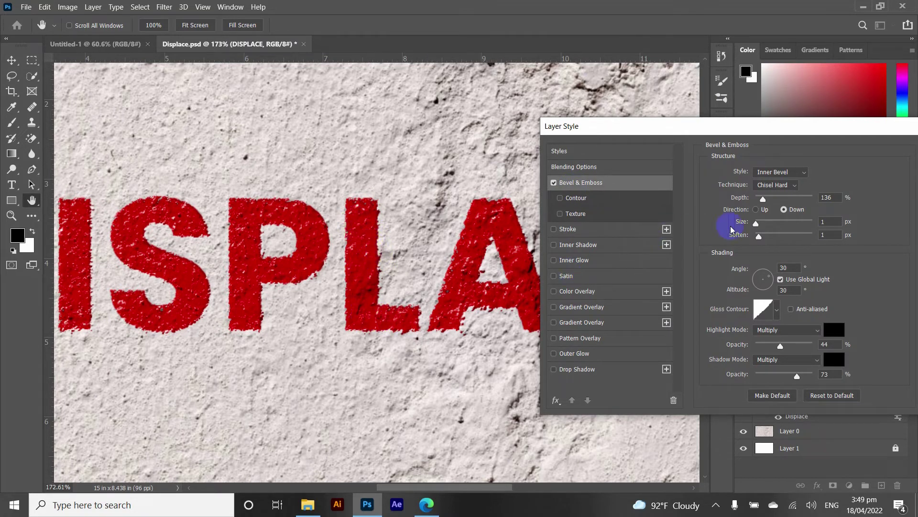
mouse_move(763, 198)
left_mouse_down()
mouse_move(750, 198)
mouse_move(797, 200)
mouse_move(761, 200)
mouse_move(759, 225)
left_mouse_up()
left_click_drag(758, 226, 759, 250)
left_click(773, 185)
left_click(775, 174)
left_click(776, 175)
left_click_drag(759, 235, 767, 237)
left_click_drag(756, 223, 756, 225)
left_click_drag(801, 127, 584, 151)
left_click(732, 177)
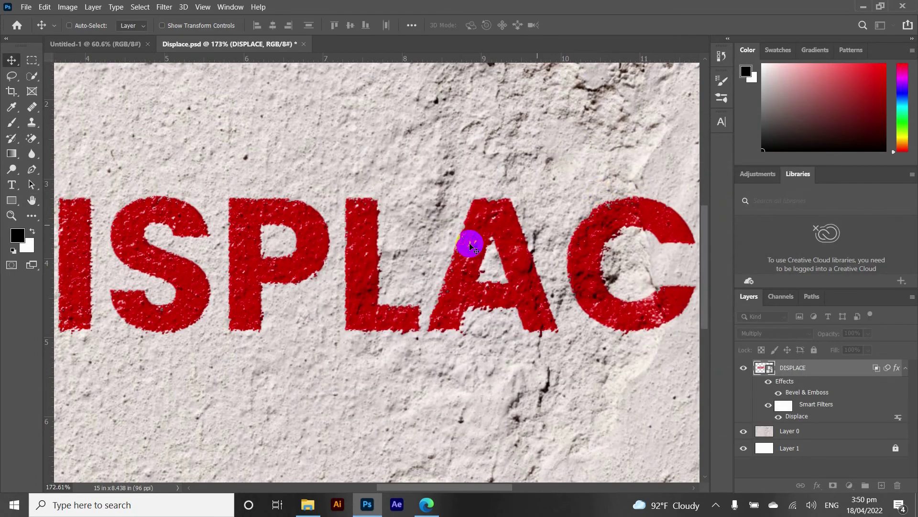
scroll(410, 263, "down", 2)
scroll(289, 317, "down", 2)
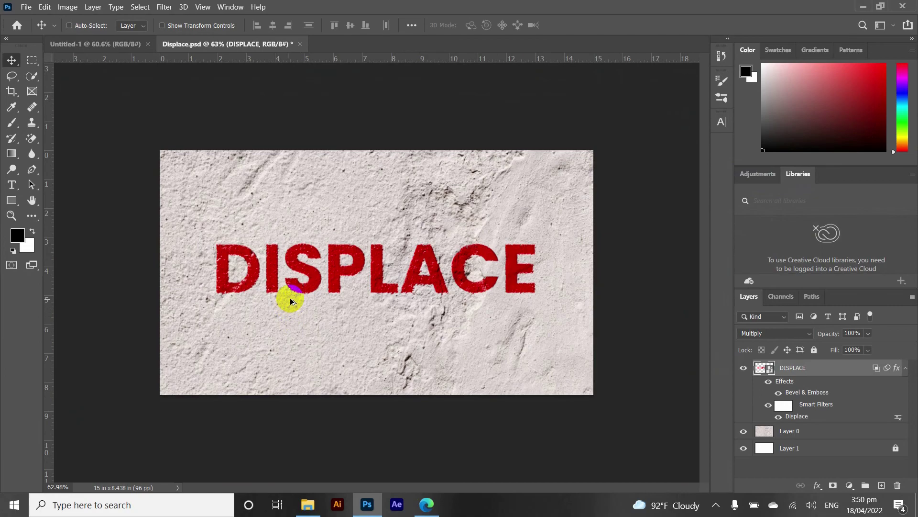
scroll(291, 301, "up", 2)
scroll(291, 302, "up", 1)
scroll(464, 261, "down", 2)
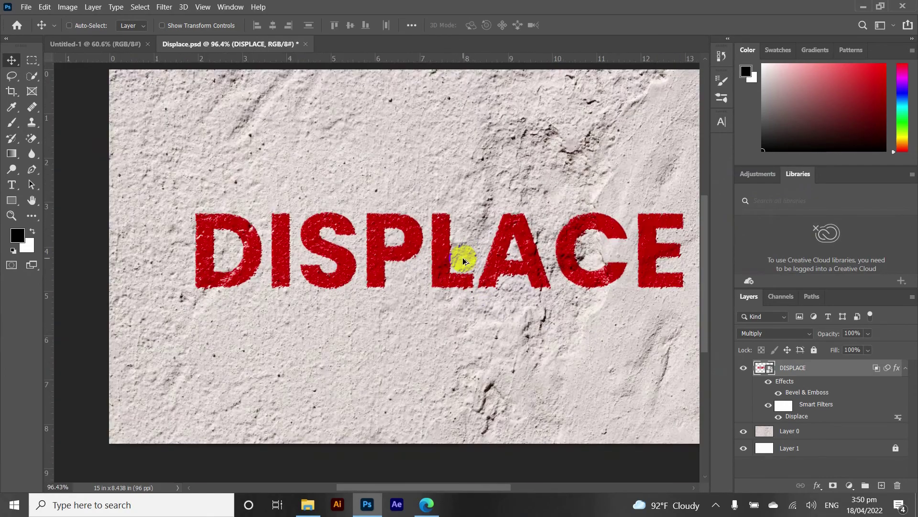
scroll(464, 261, "down", 1)
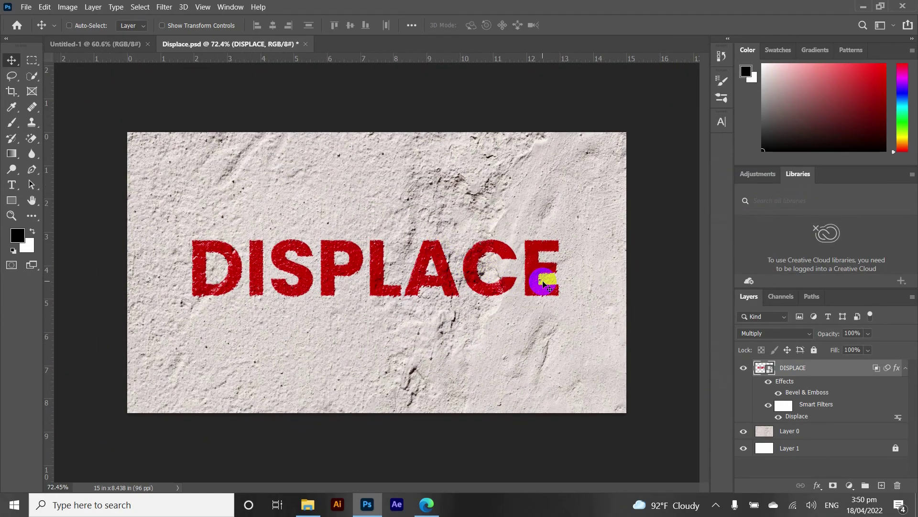
scroll(543, 284, "up", 1)
scroll(543, 283, "up", 2)
scroll(550, 292, "up", 1)
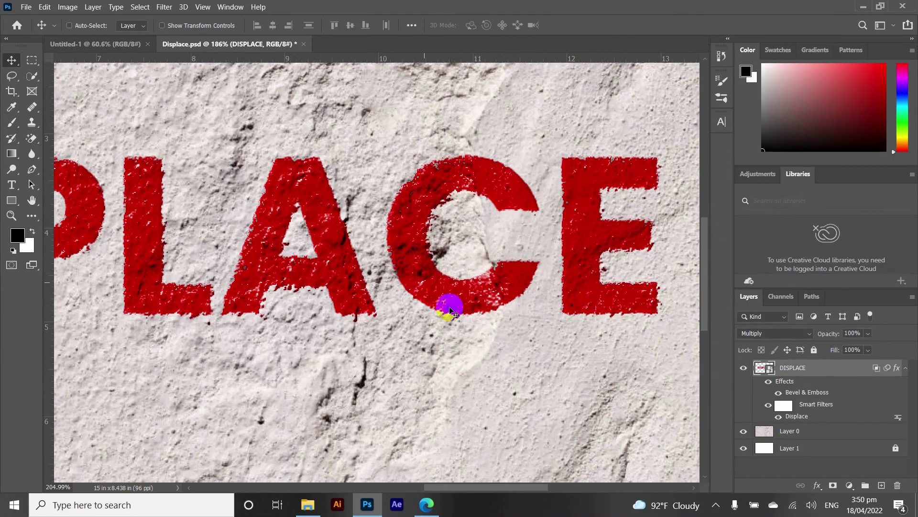
scroll(432, 284, "down", 1)
scroll(433, 287, "down", 2)
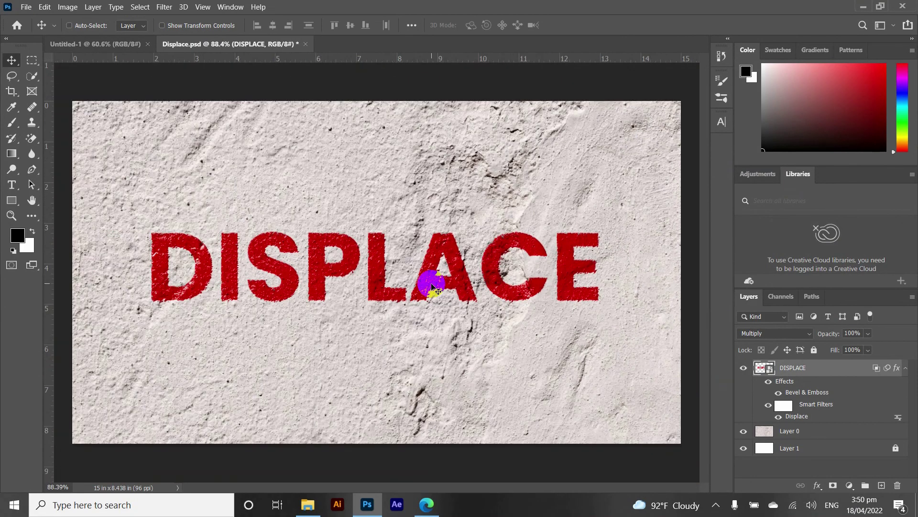